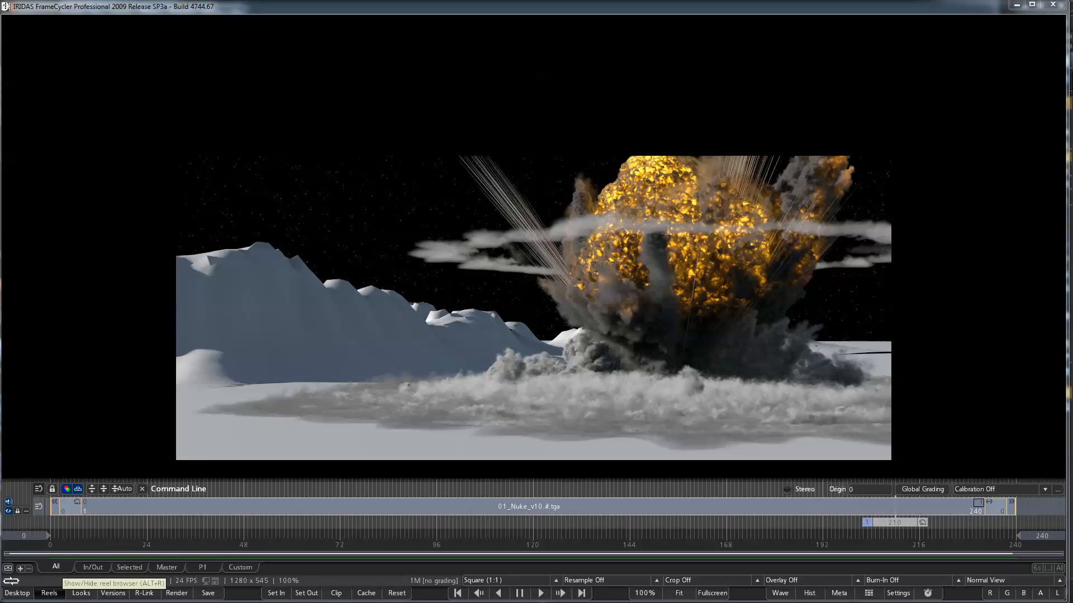
Switch to Nuke and show the main explosion deep render, DeepRead1, from the orange explosion group in the viewer.
key("alt+Tab")
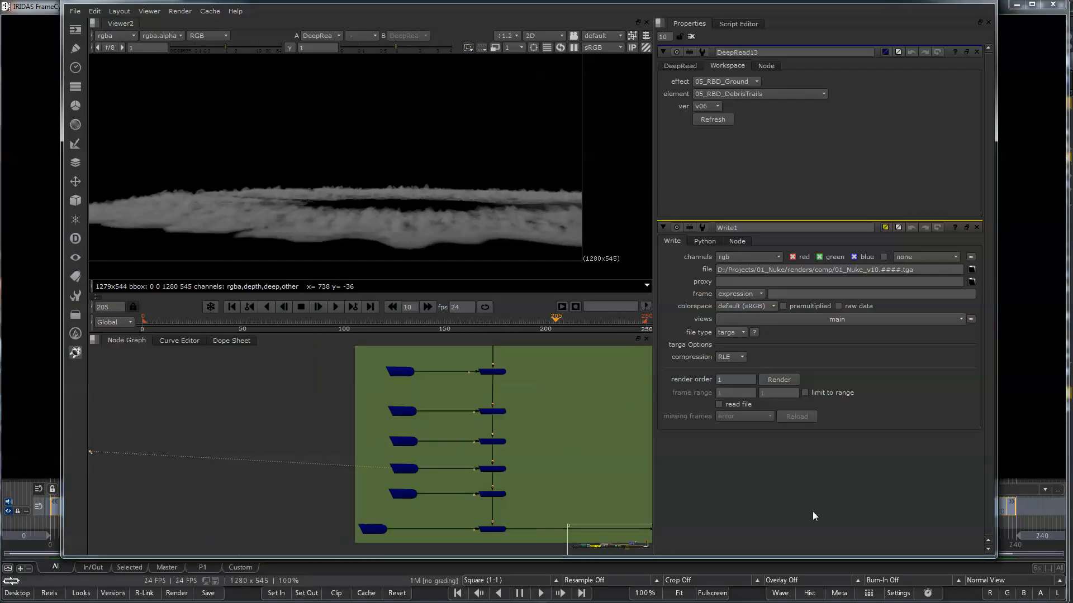
scroll(579, 427, "down", 3)
middle_click_drag(579, 427, 437, 491)
scroll(439, 485, "down", 5)
scroll(444, 464, "down", 2)
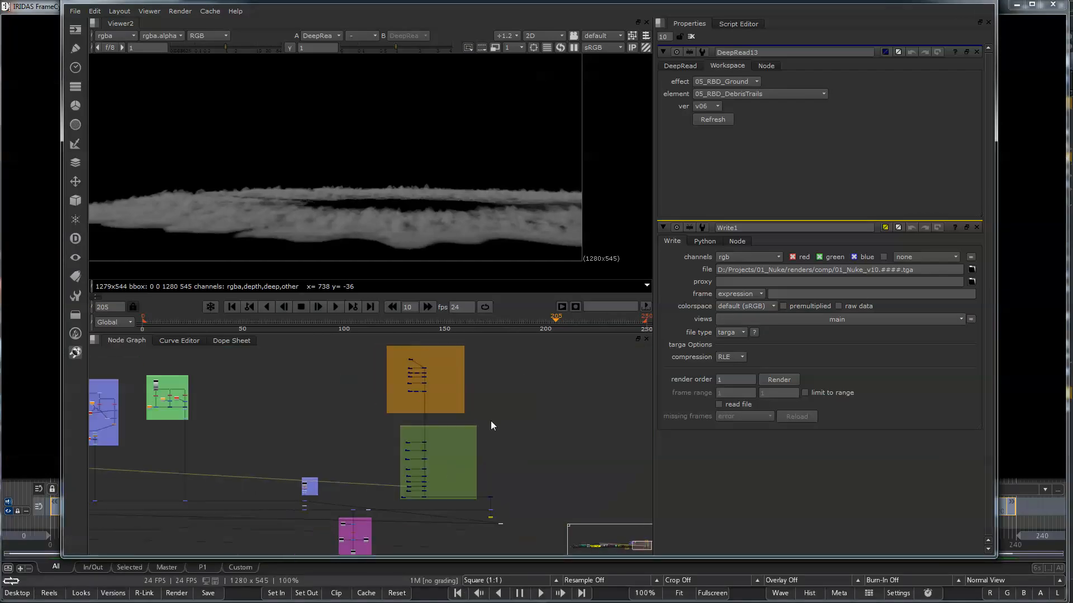
middle_click_drag(490, 420, 462, 431)
scroll(404, 383, "up", 5)
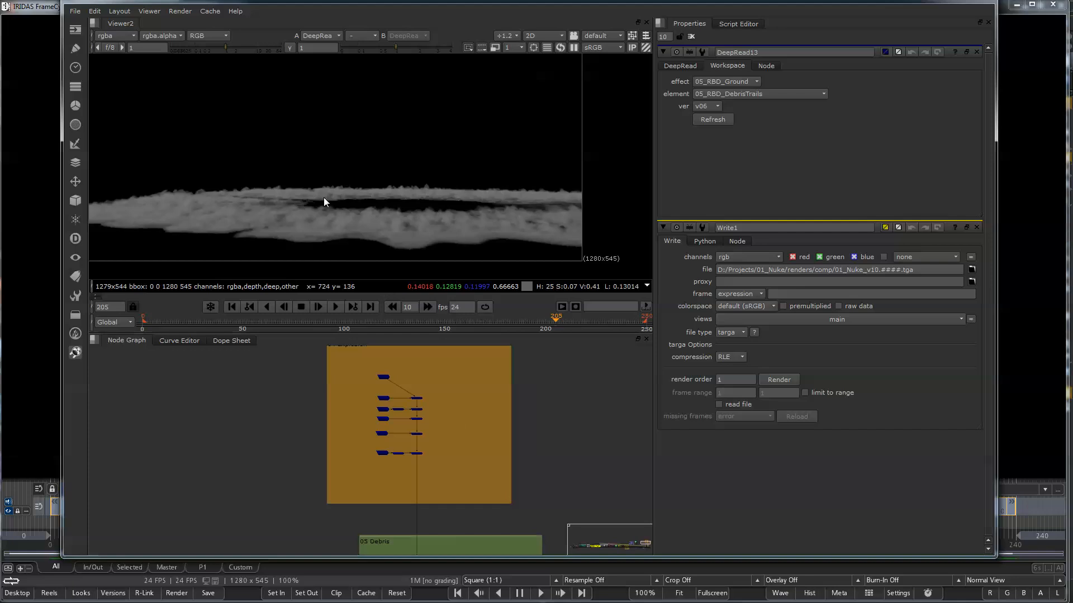
scroll(321, 225, "down", 2)
scroll(434, 410, "up", 5)
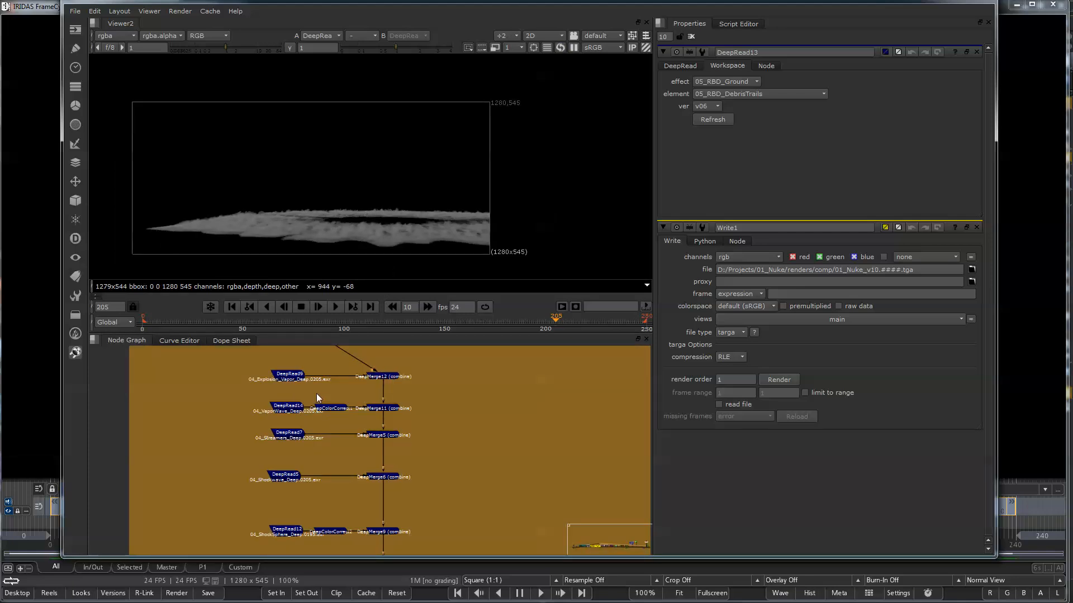
middle_click_drag(317, 394, 314, 446)
scroll(297, 383, "up", 3)
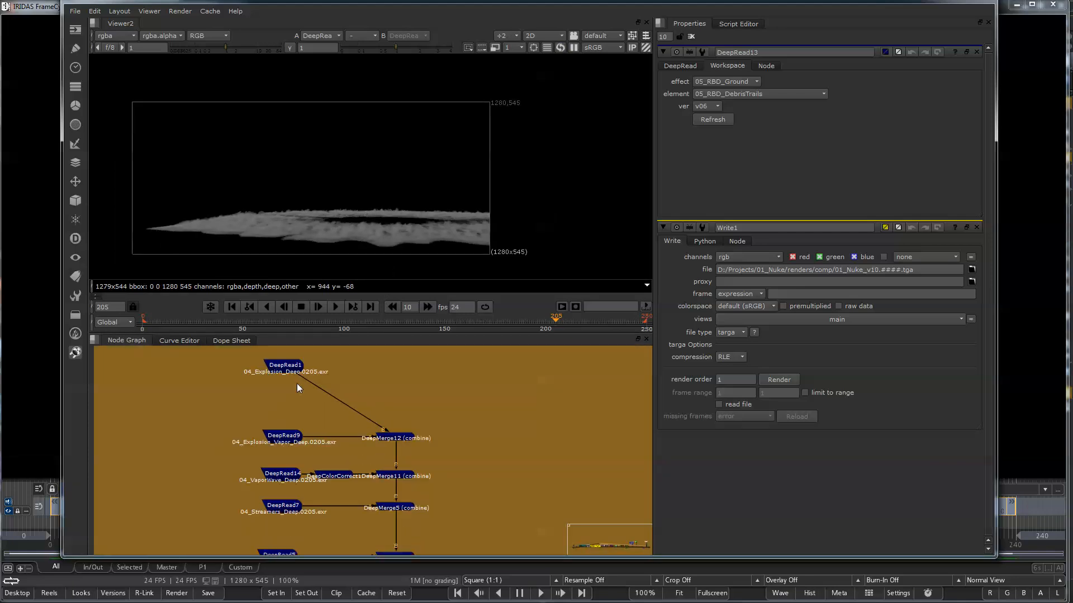
left_click(283, 364)
key("1")
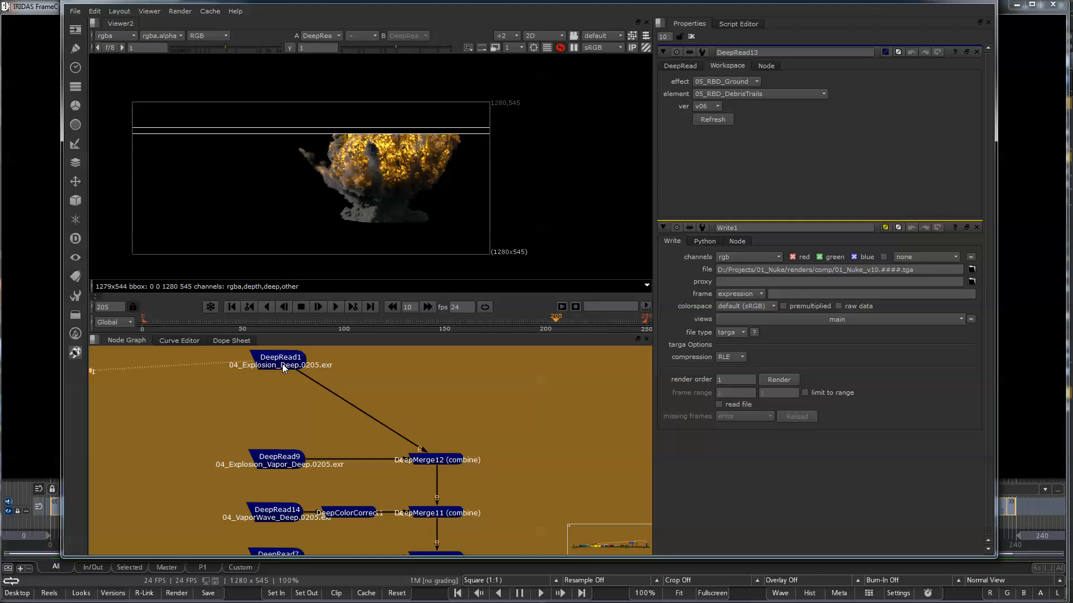
View the DeepMerge12 combine and examine how the explosion and vapor elements blend.
left_click(455, 460)
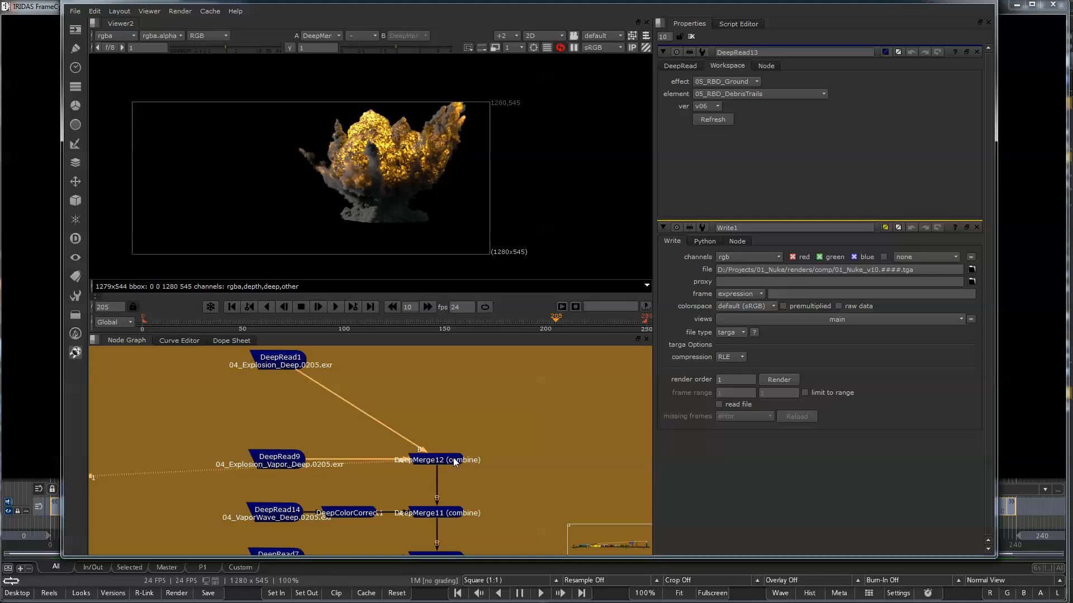
key("1")
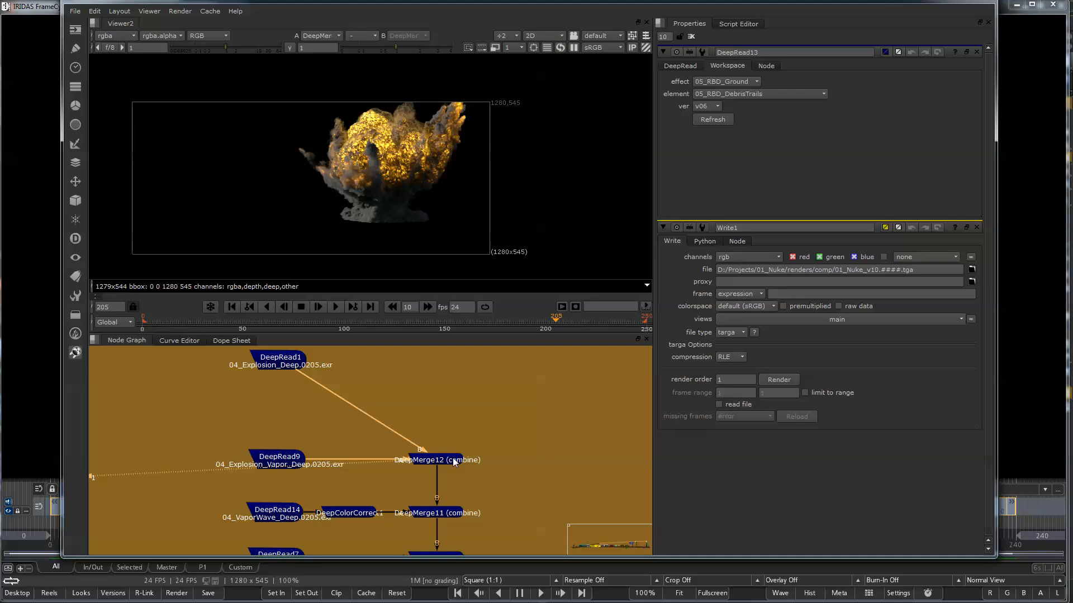
scroll(406, 129, "up", 2)
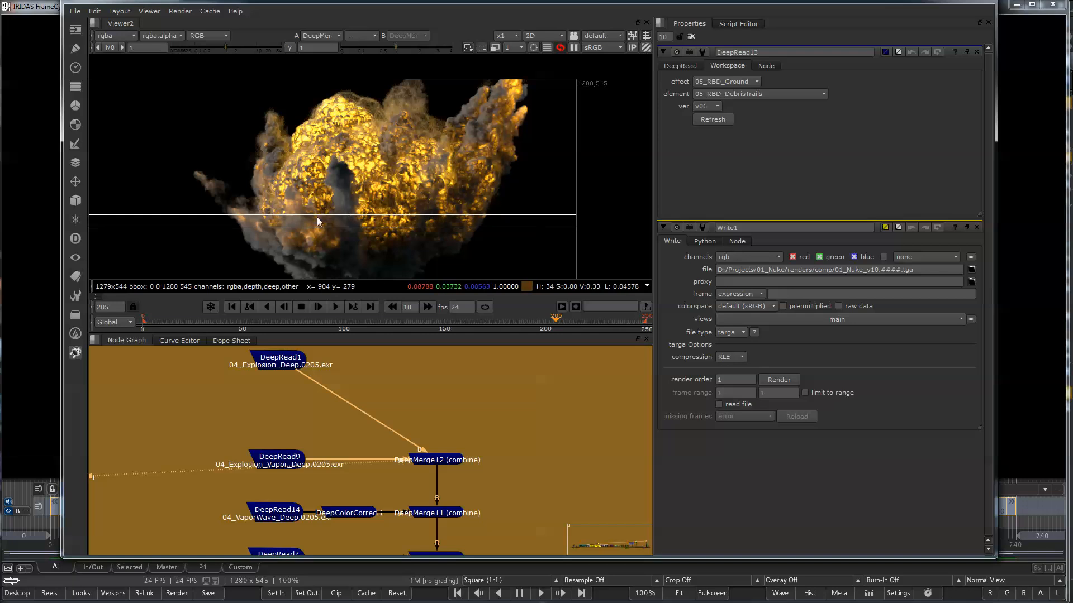
key("minus")
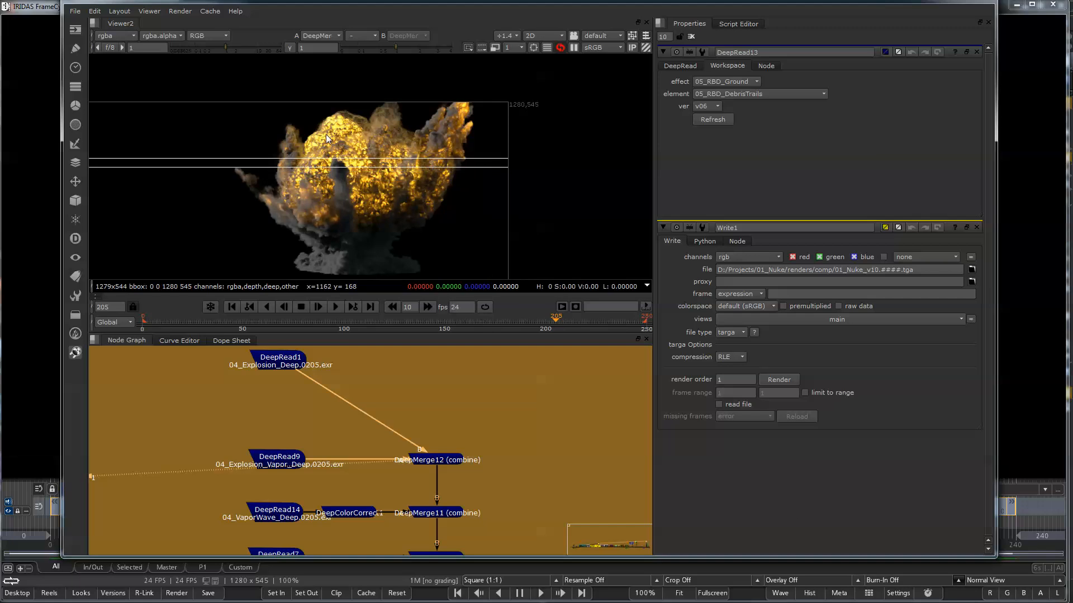
Compare the explosion vapor pass, the main explosion pass and their DeepMerge12 combination in the viewer.
left_click(273, 459)
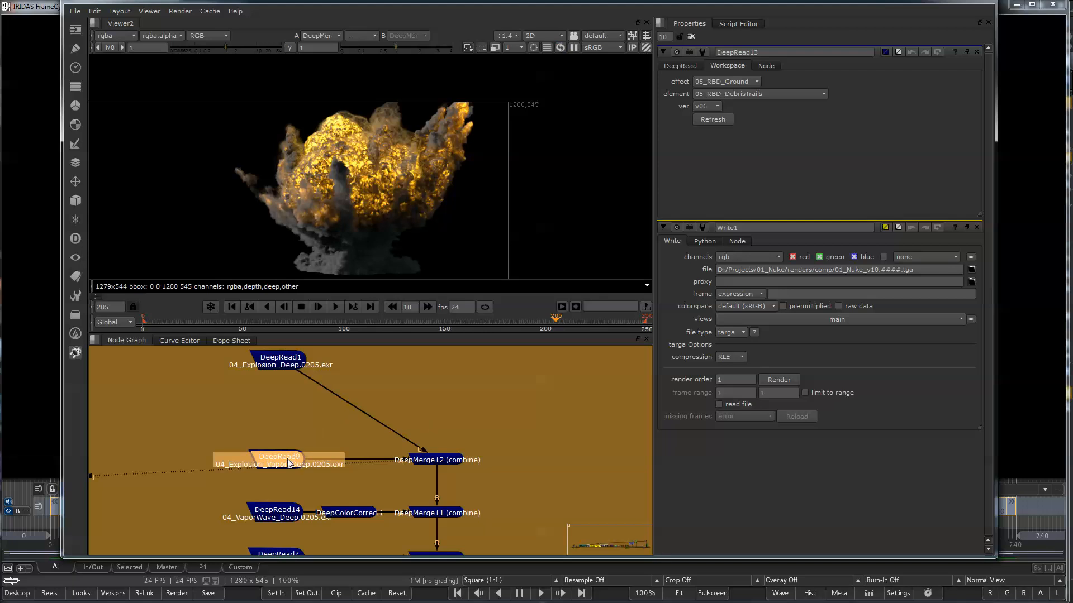
key("1")
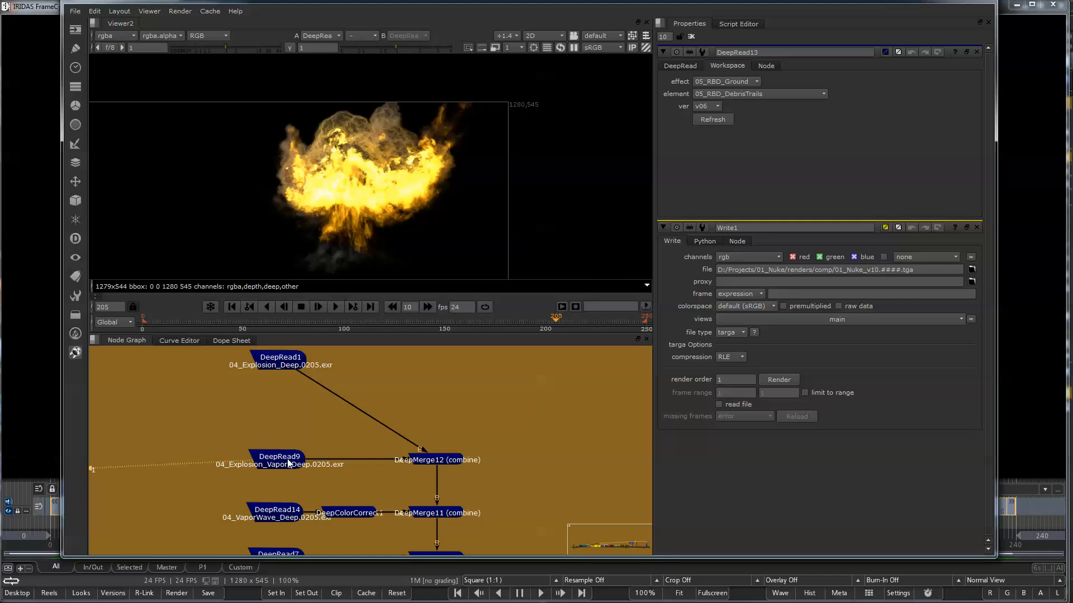
left_click(284, 365)
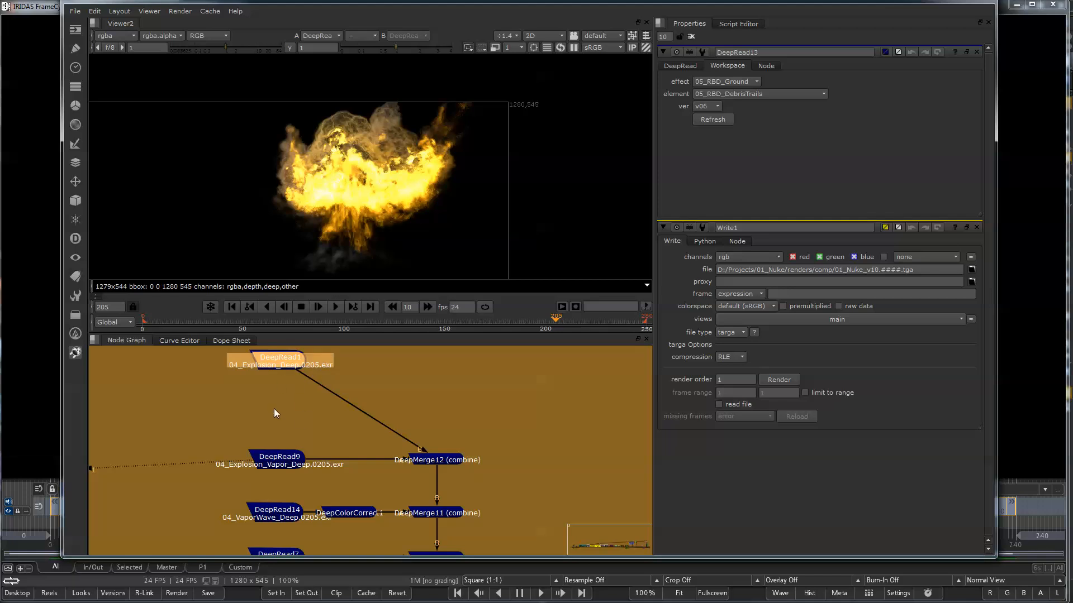
key("1")
left_click(270, 434)
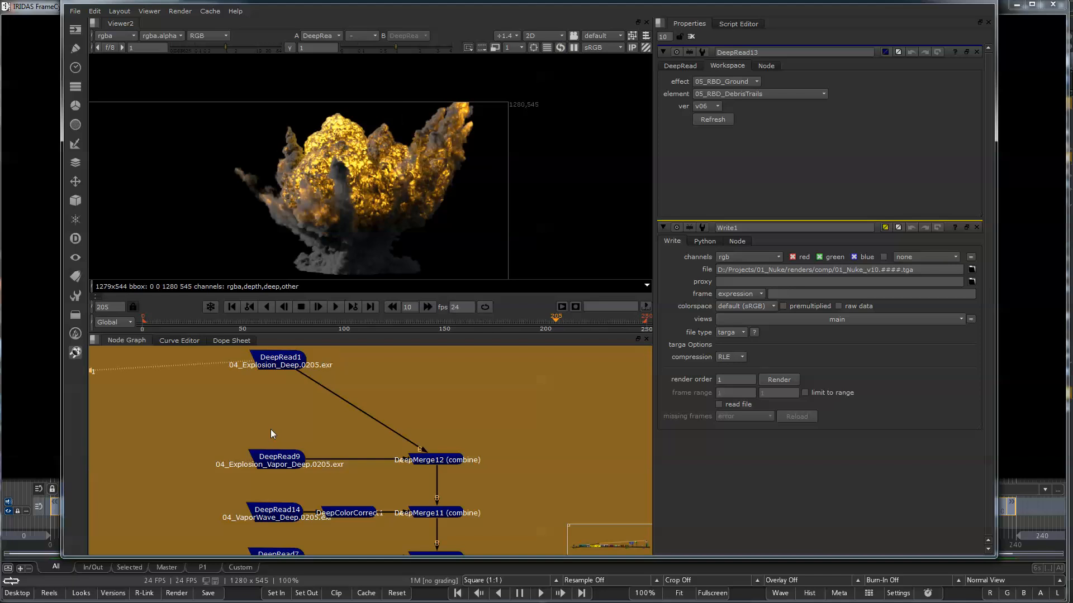
left_click(278, 467)
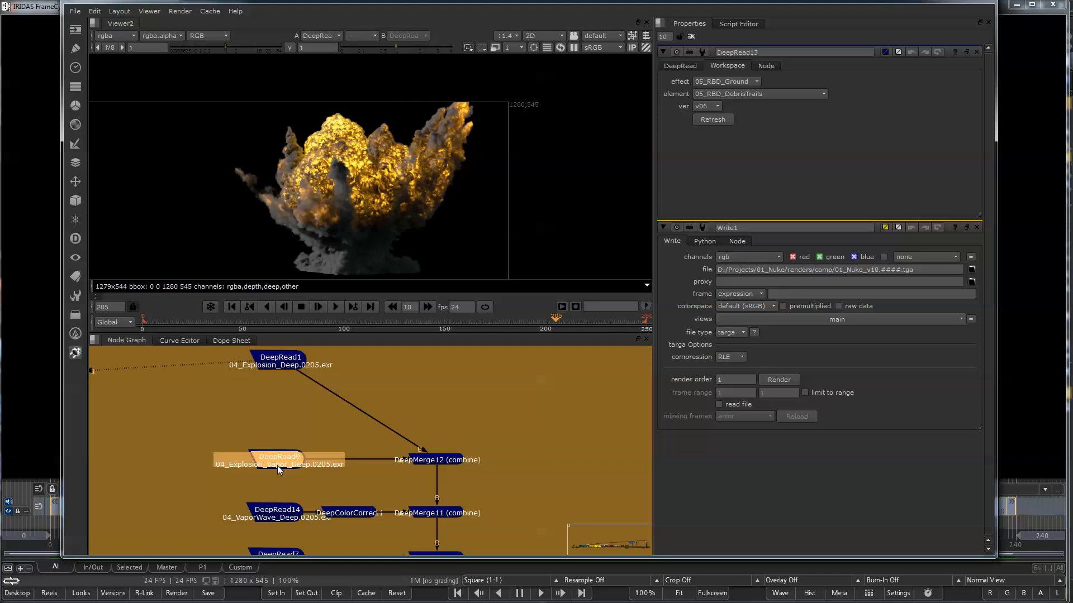
key("1")
left_click(440, 460)
key("1")
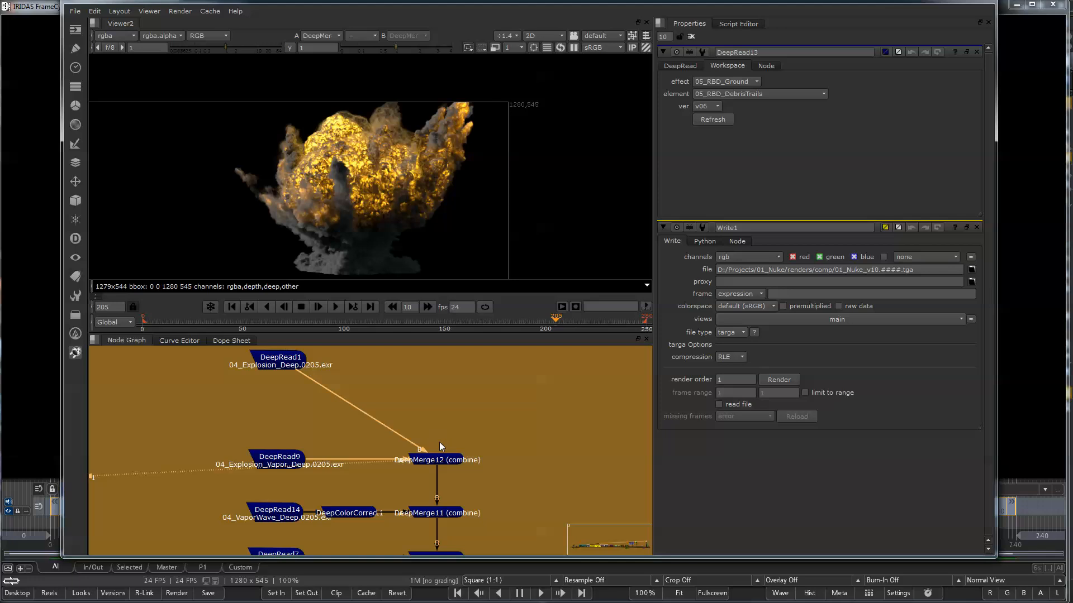
View the 04_VaporWave deep read and its color correction, and open the DeepColorCorrect1 settings.
middle_click_drag(519, 485, 517, 412)
left_click(442, 440)
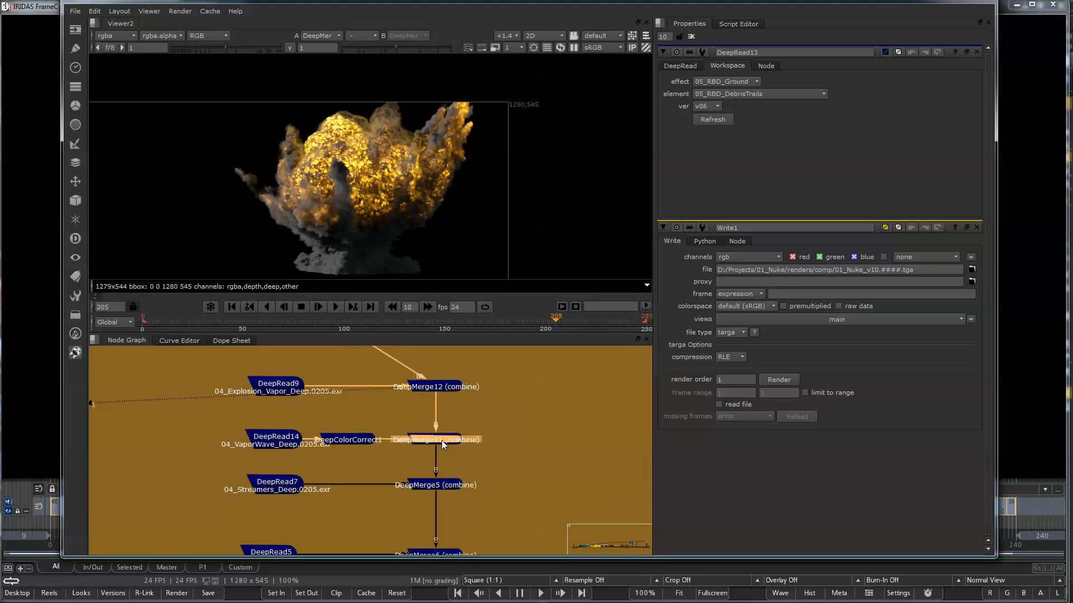
left_click(278, 441)
key("1")
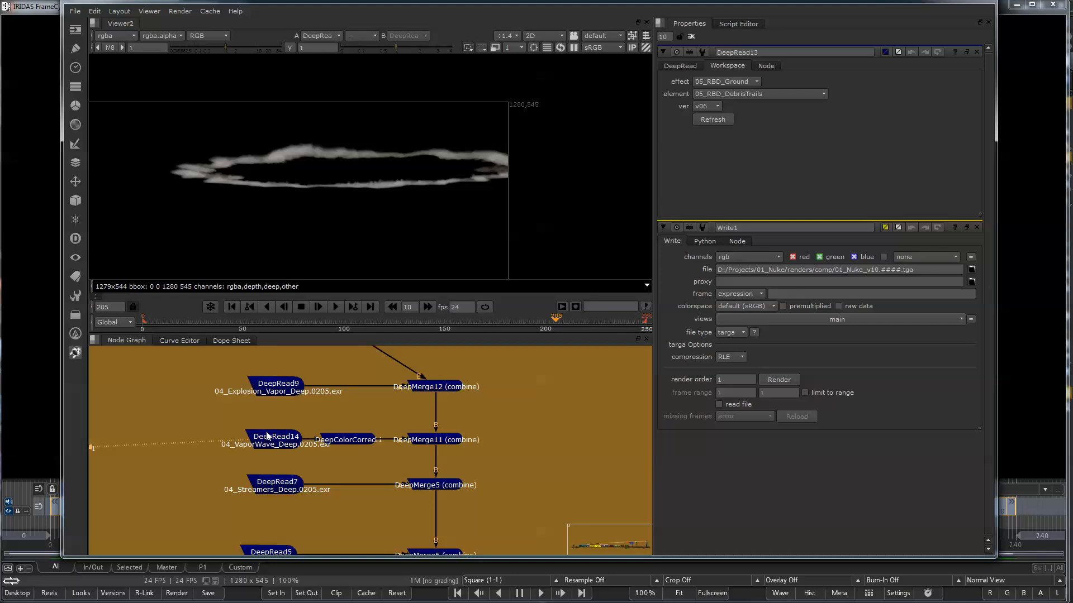
left_click(345, 444)
key("1")
double_click(354, 443)
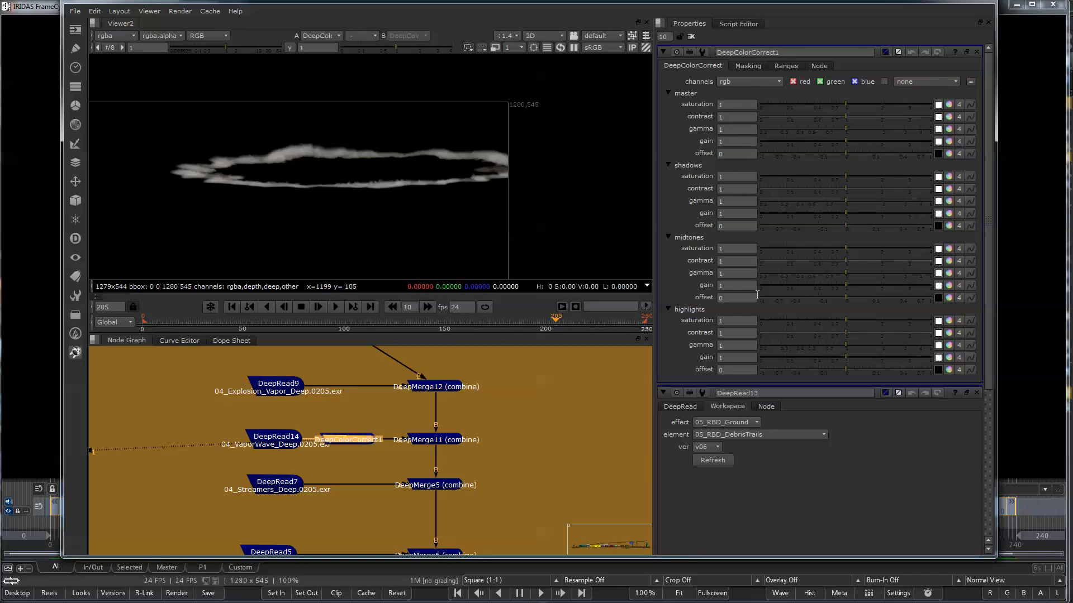
View DeepMerge11 to examine the vapor wave combined with the explosion.
left_click(438, 441)
key("1")
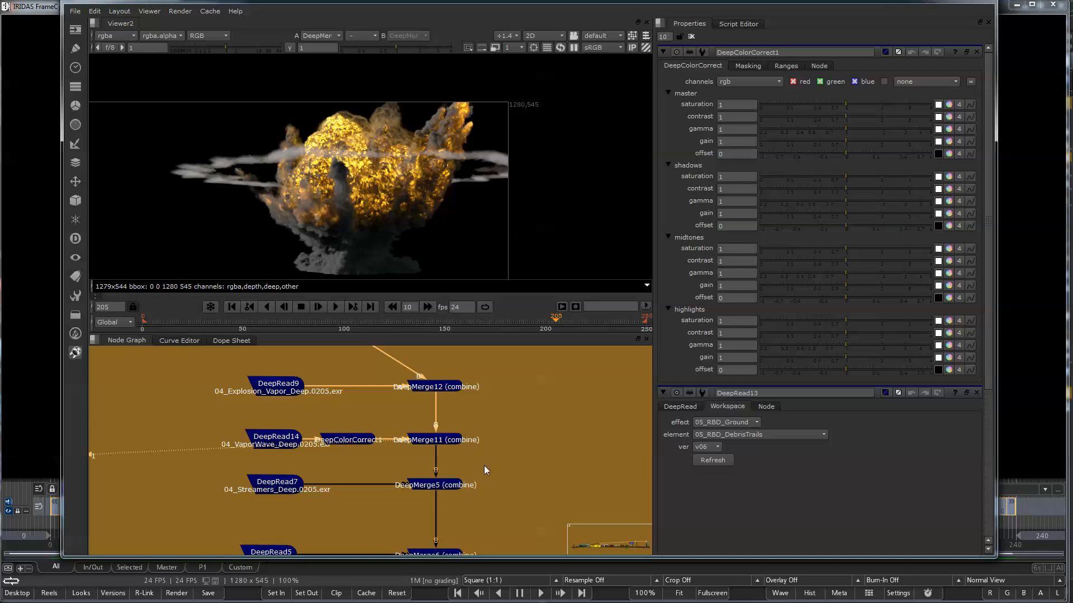
middle_click_drag(435, 484, 449, 435)
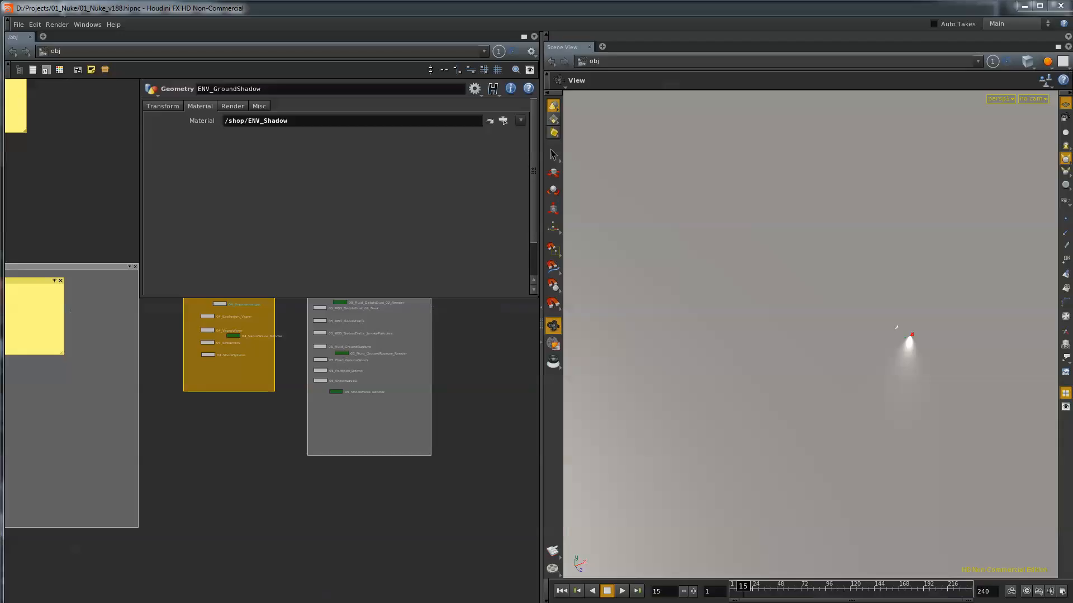
Switch to Houdini and show the output properties of the 04_Explosion Mantra render node.
left_click_drag(309, 192, 427, 104)
middle_click_drag(324, 457, 305, 462)
scroll(315, 459, "down", 4)
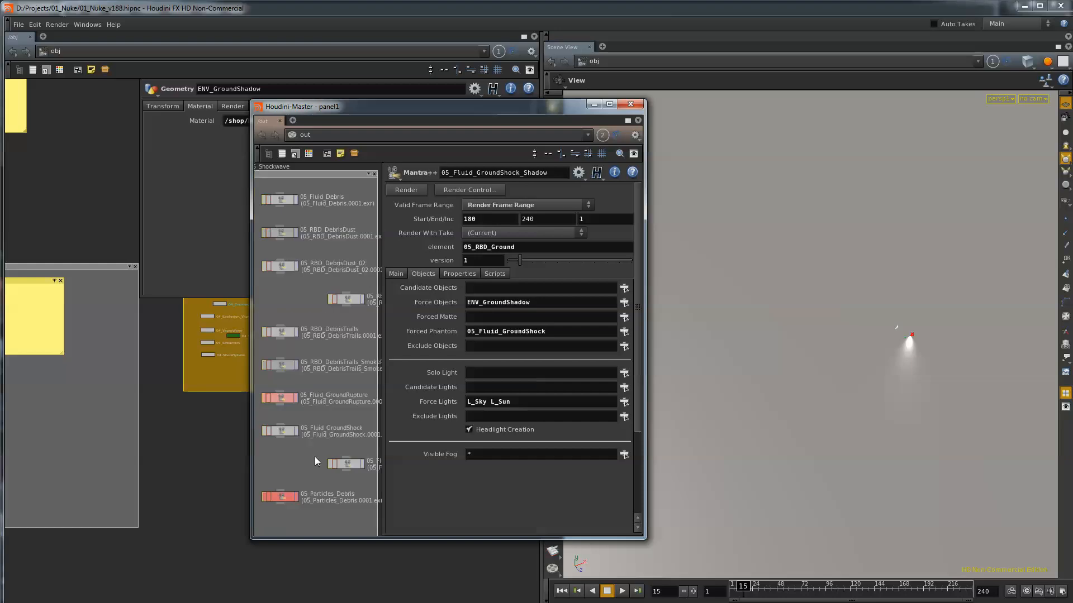
scroll(304, 348, "down", 1)
middle_click_drag(303, 347, 413, 355)
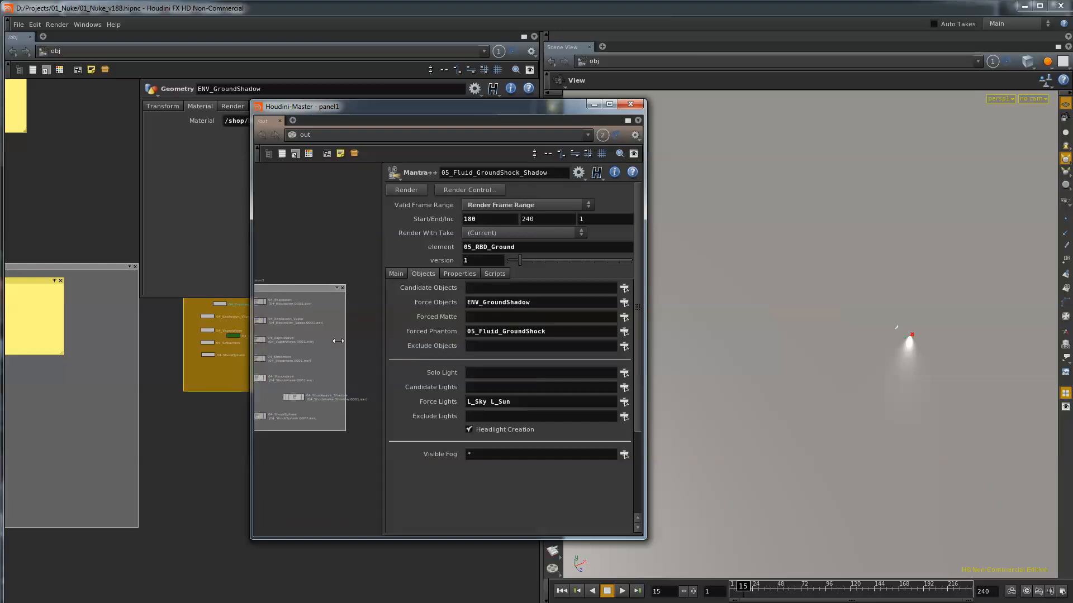
scroll(287, 312, "up", 3)
left_click(289, 308)
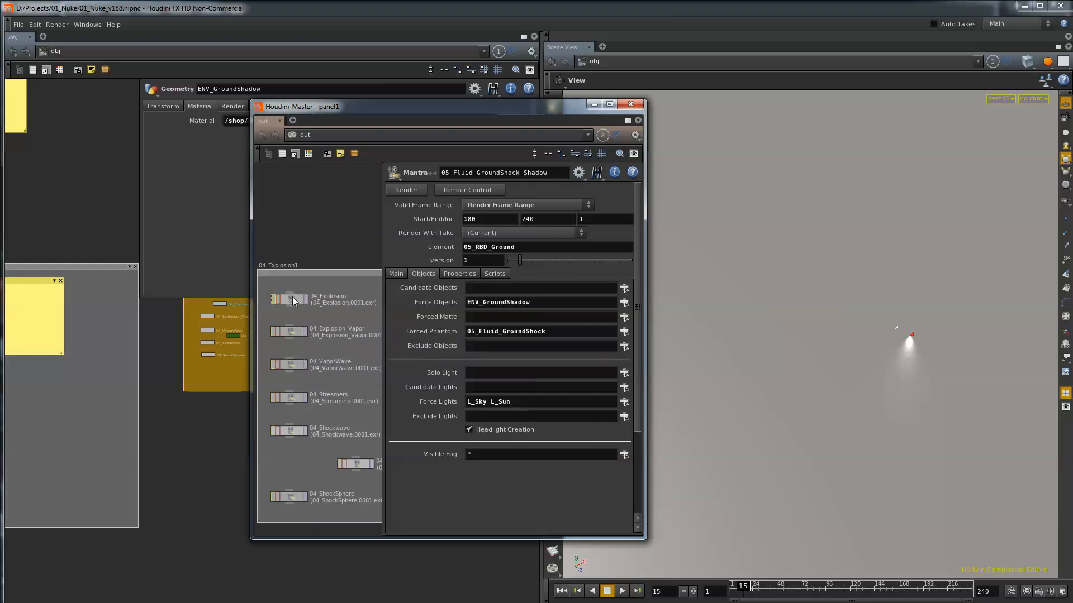
left_click(413, 302)
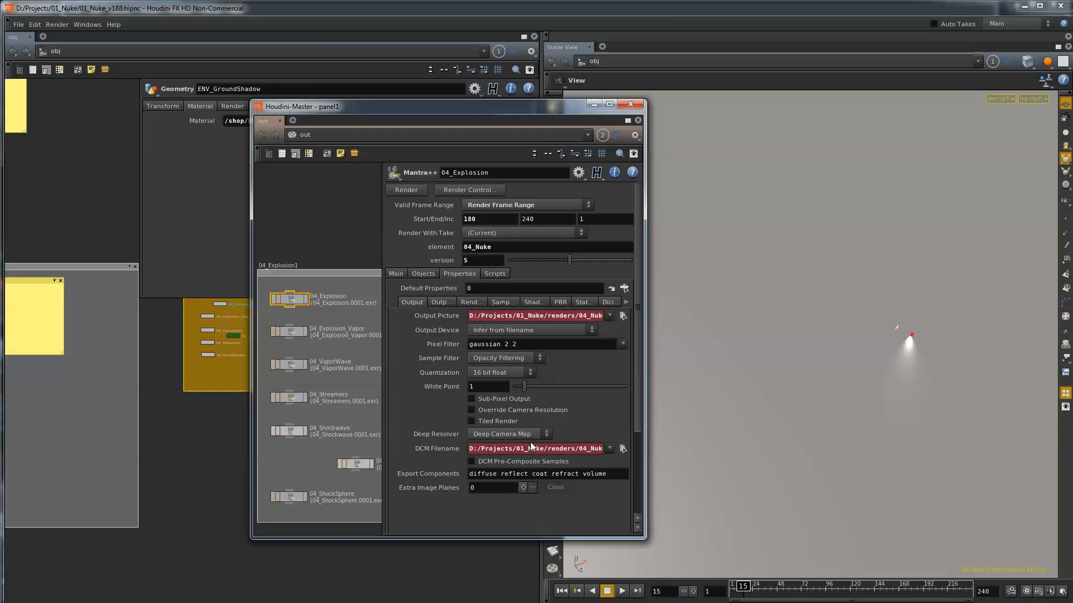
Inspect the full DCM Filename path of the Deep Camera Map output on the 04_Explosion node.
left_click_drag(531, 448, 701, 453)
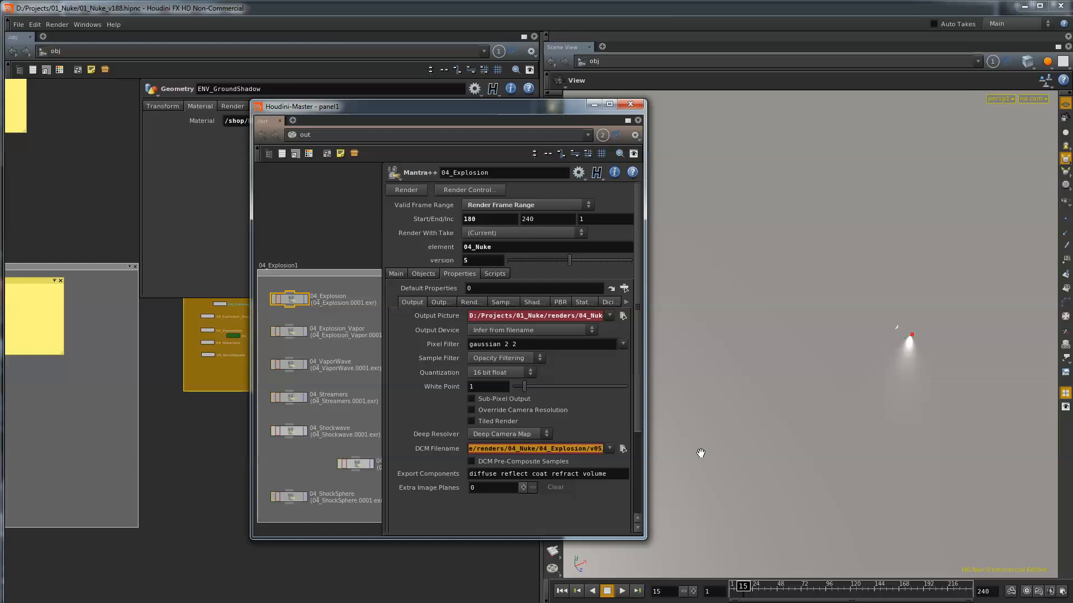
left_click(585, 448)
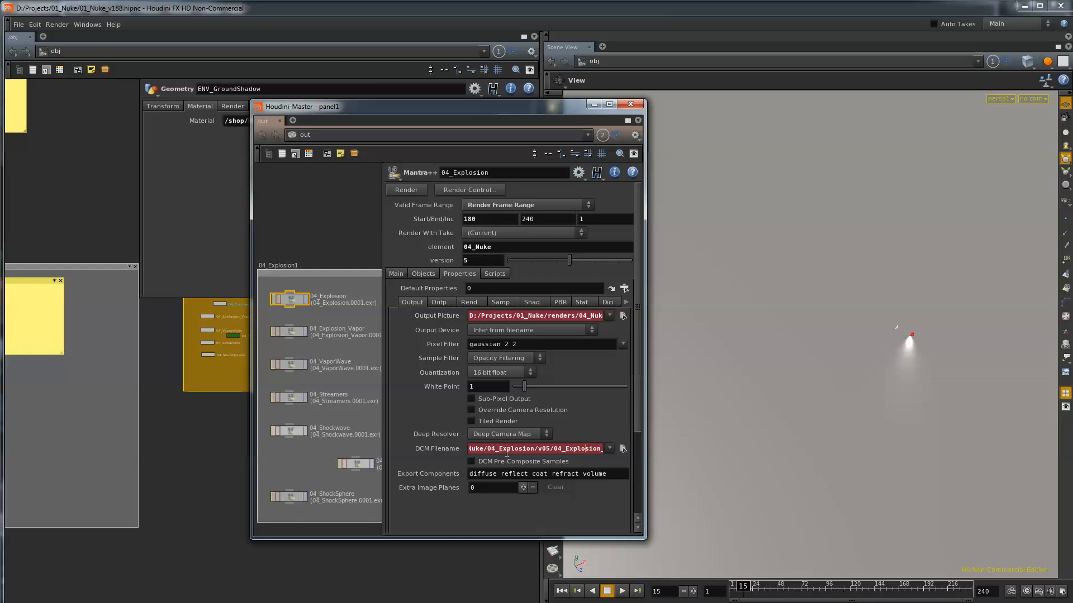
left_click_drag(583, 451, 702, 448)
left_click(594, 450)
Switch back to Nuke and check the file and workspace settings of DeepRead14, the vapor wave read.
left_click(276, 602)
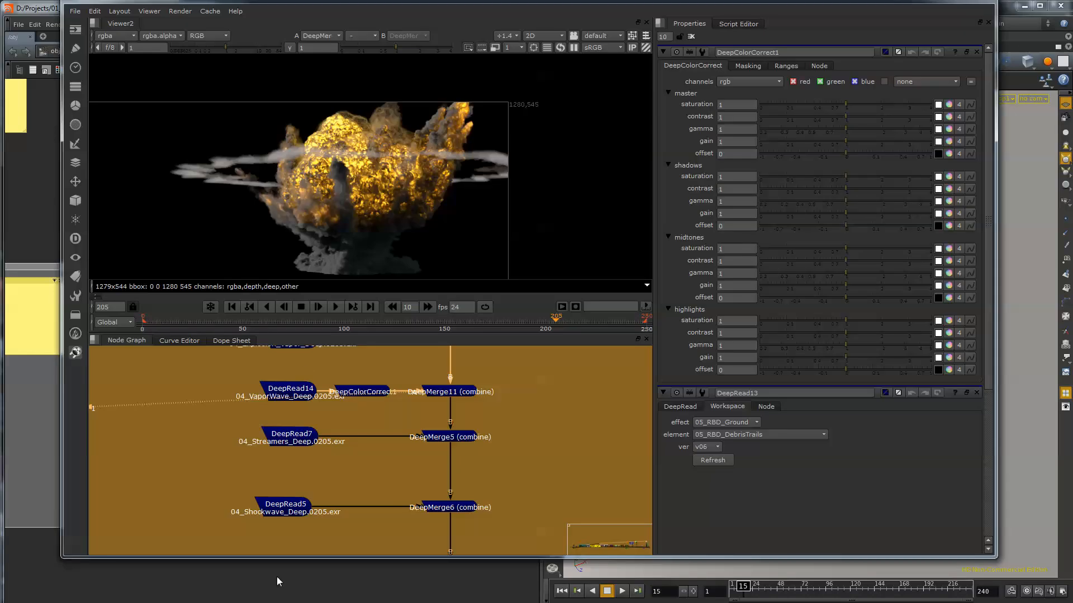
double_click(298, 389)
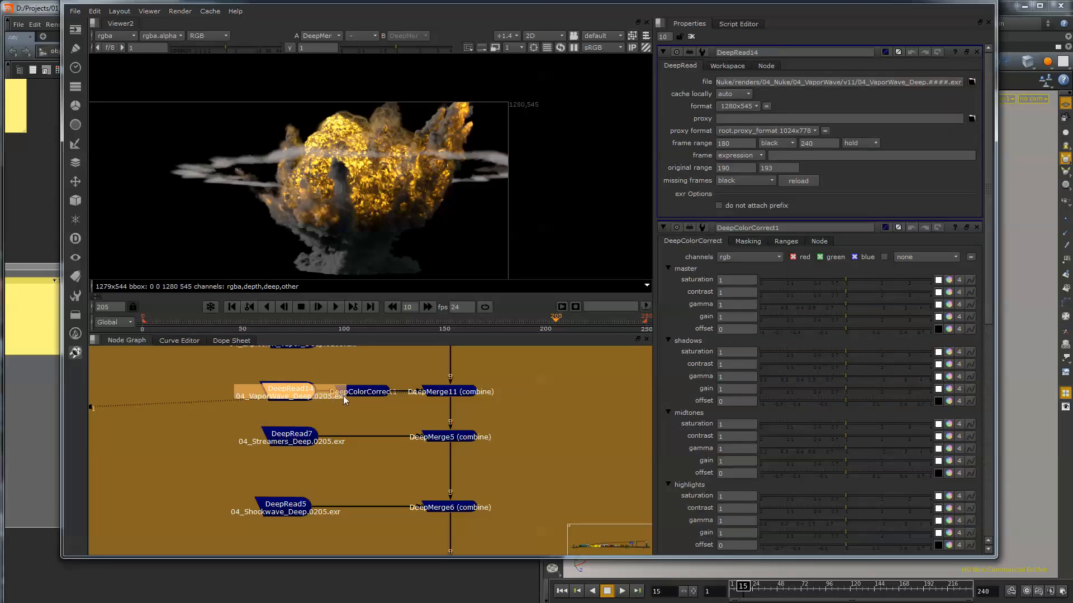
left_click(733, 66)
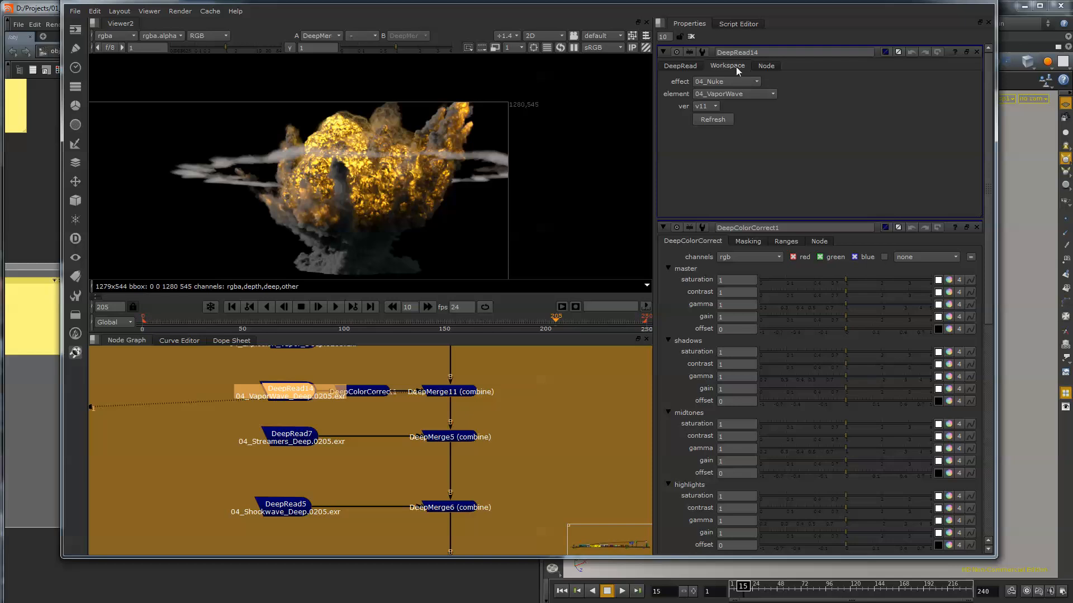
left_click(682, 66)
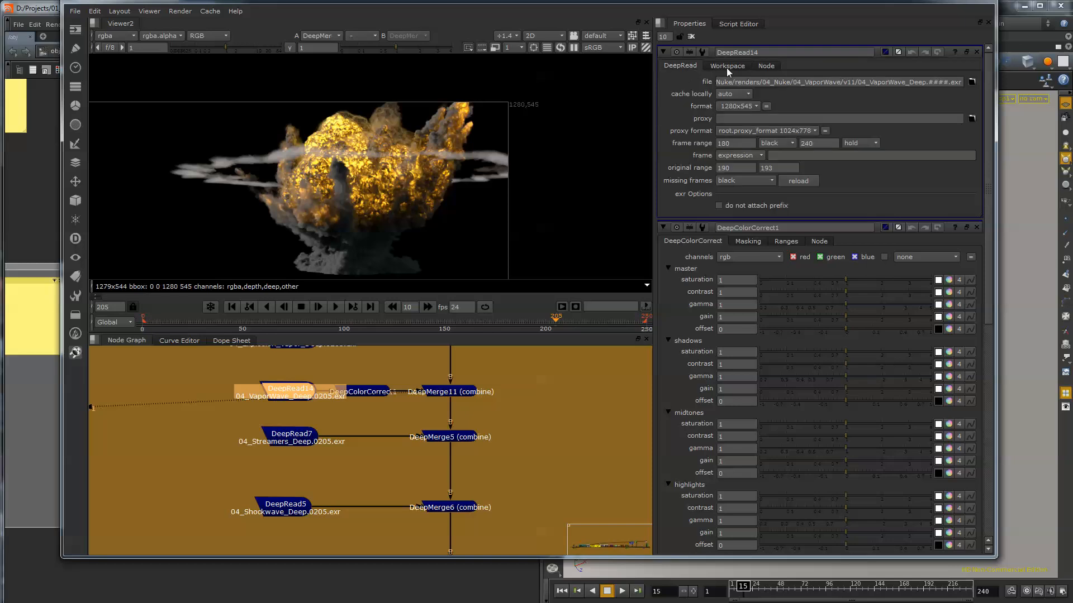
View DeepMerge5 to examine the streamers combined with the explosion.
left_click(459, 438)
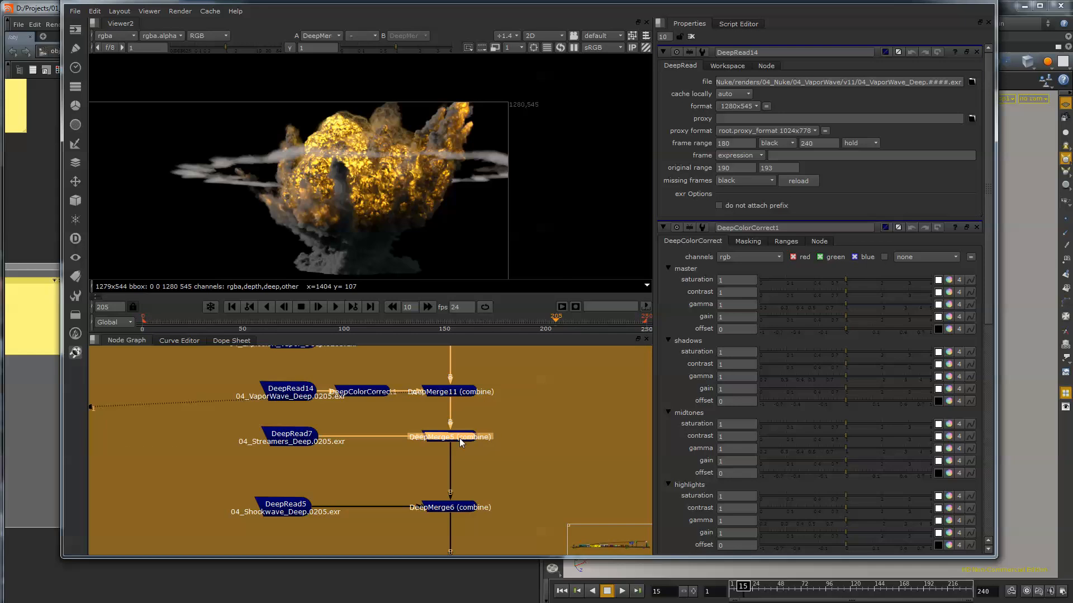
key("1")
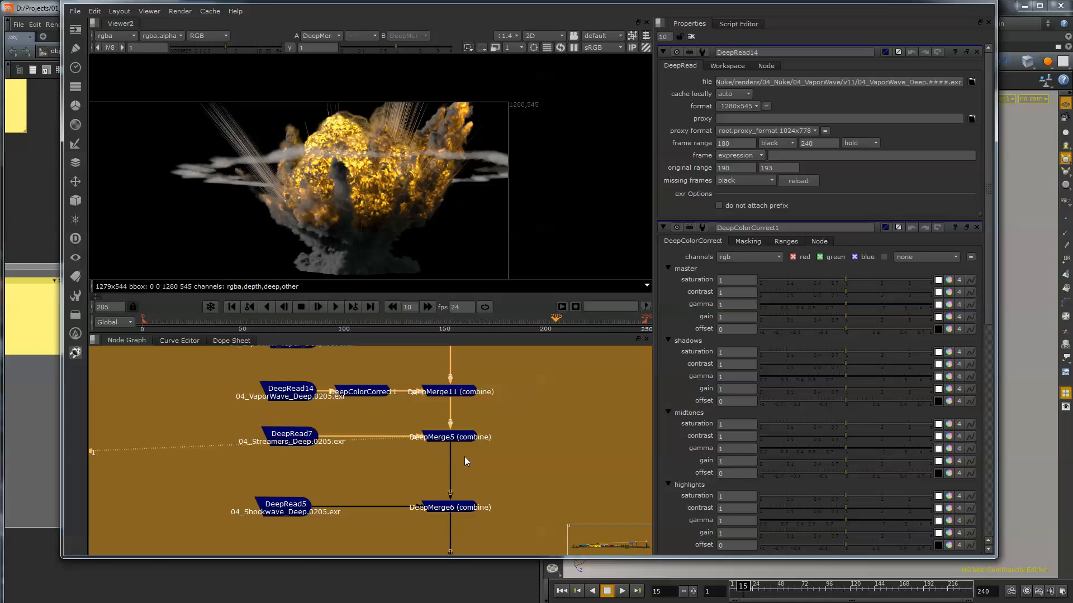
Add a DeepRecolor node to the node graph and place it clear of the deep merge chain.
middle_click_drag(494, 473, 410, 493)
left_click(450, 405)
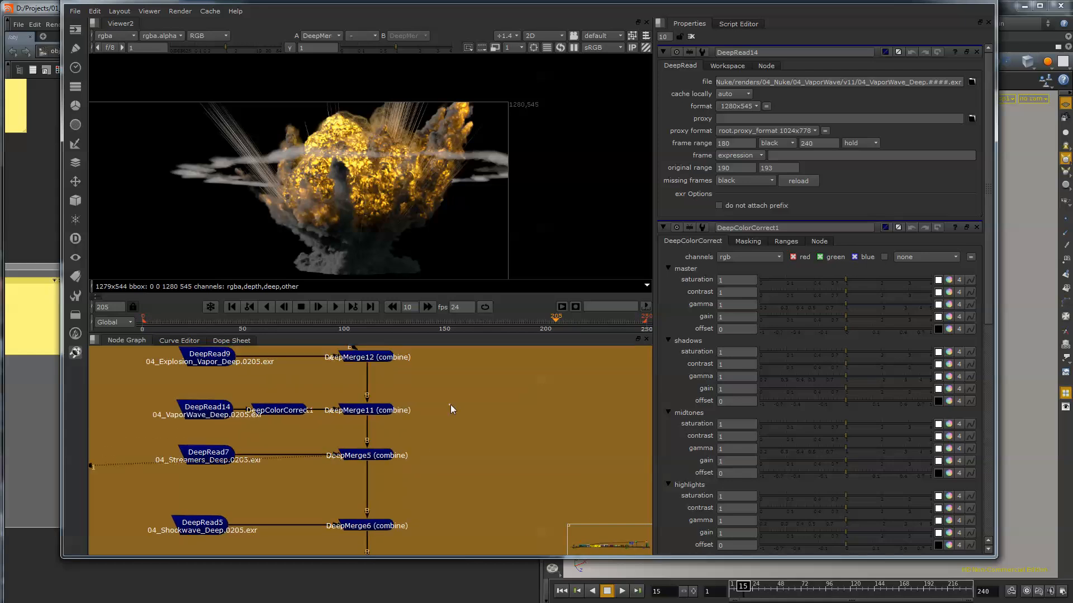
key("Tab")
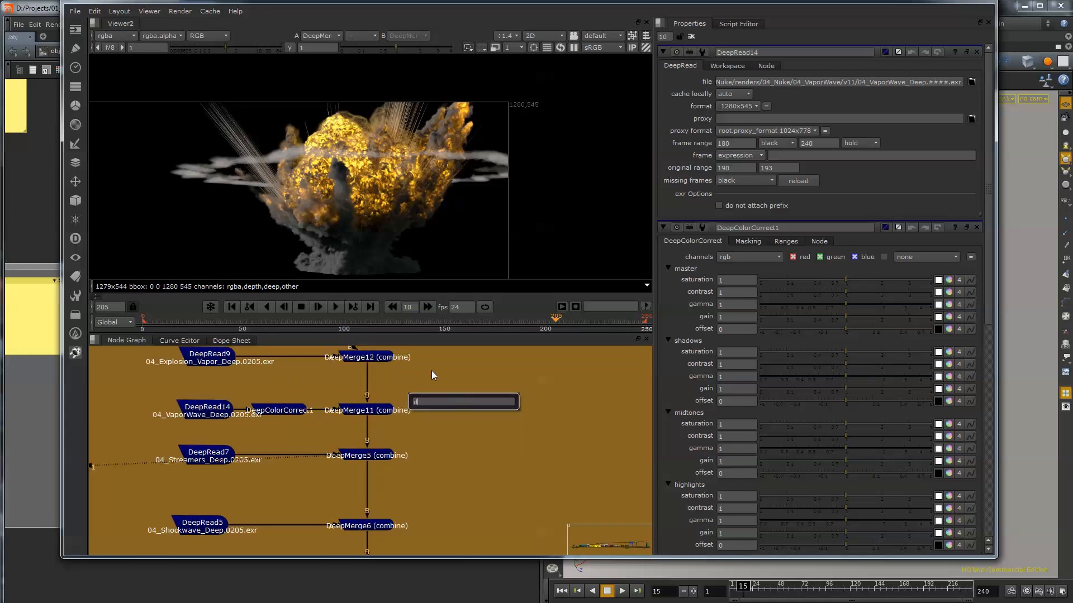
right_click(424, 374)
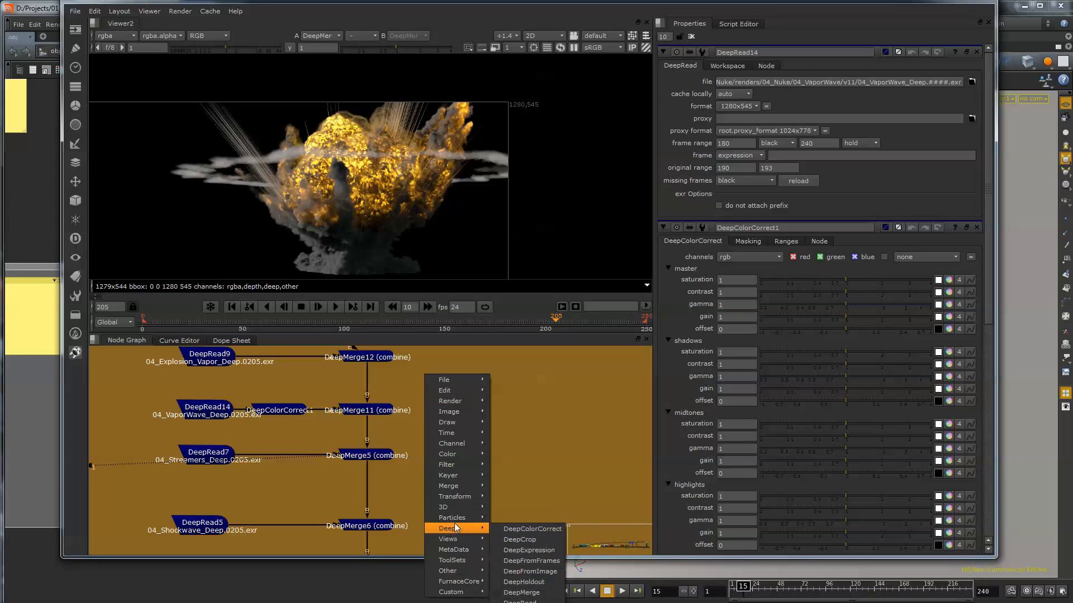
mouse_move(464, 517)
left_click(521, 602)
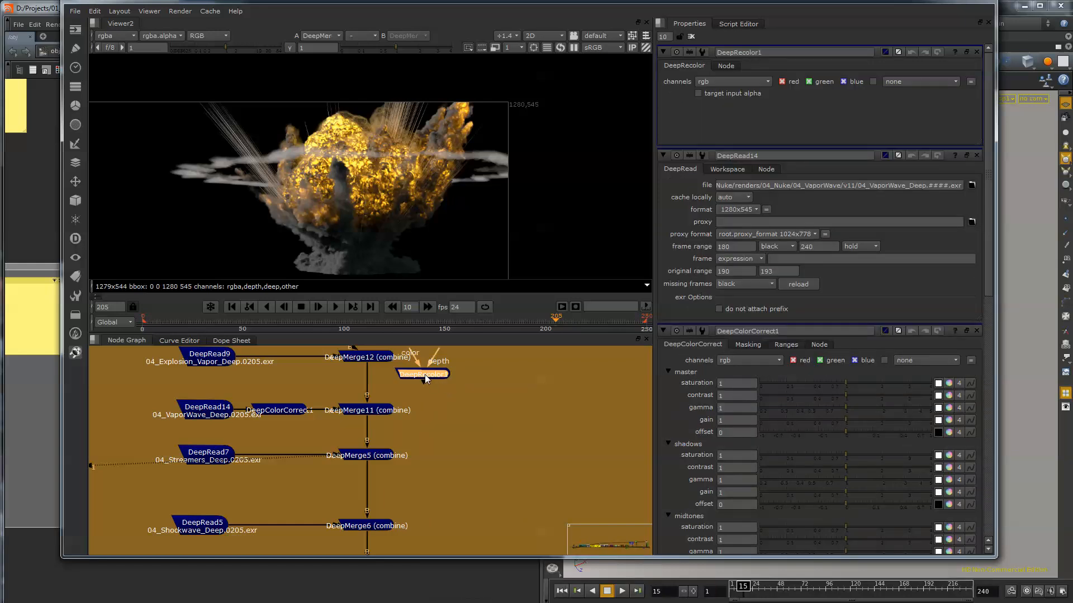
left_click_drag(425, 375, 530, 423)
middle_click_drag(485, 438, 446, 491)
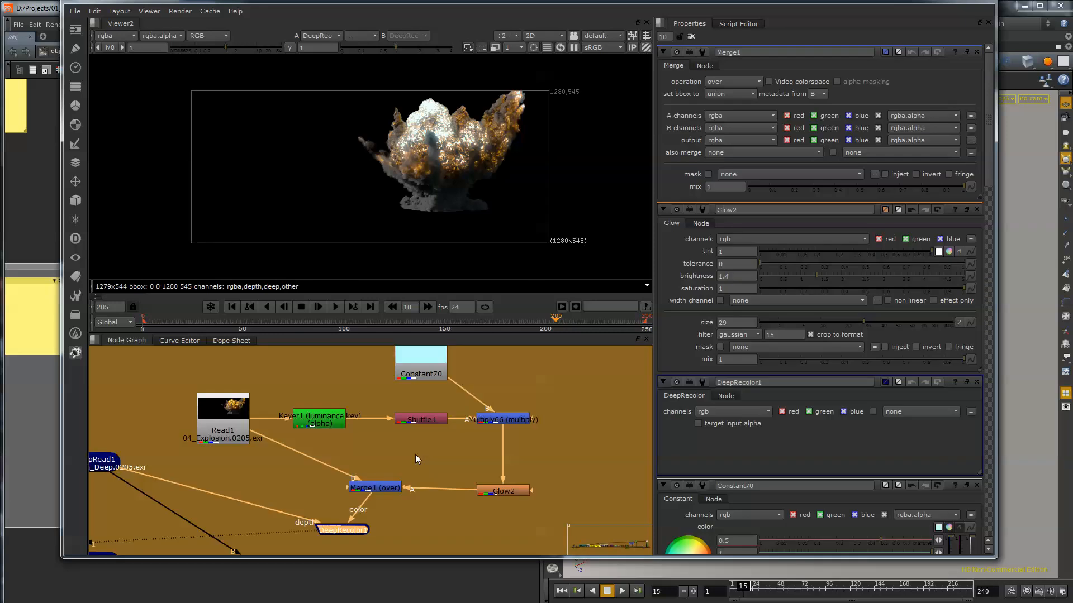
Connect the B input of DeepMerge12 to DeepRecolor1 instead of DeepRead1 and view the merged result close up.
middle_click_drag(306, 487, 337, 411)
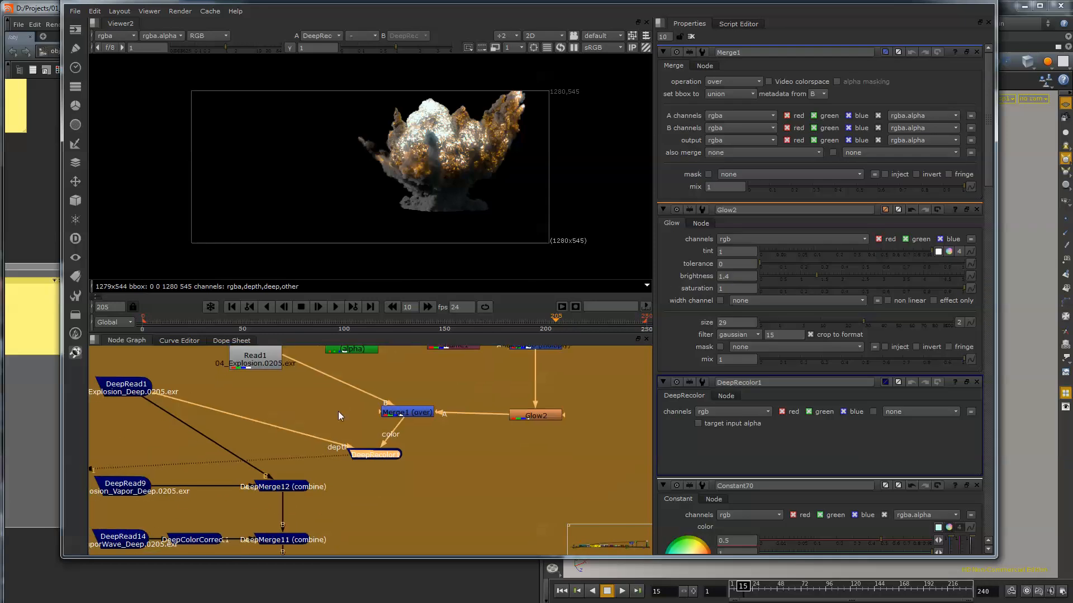
middle_click_drag(313, 512, 324, 474)
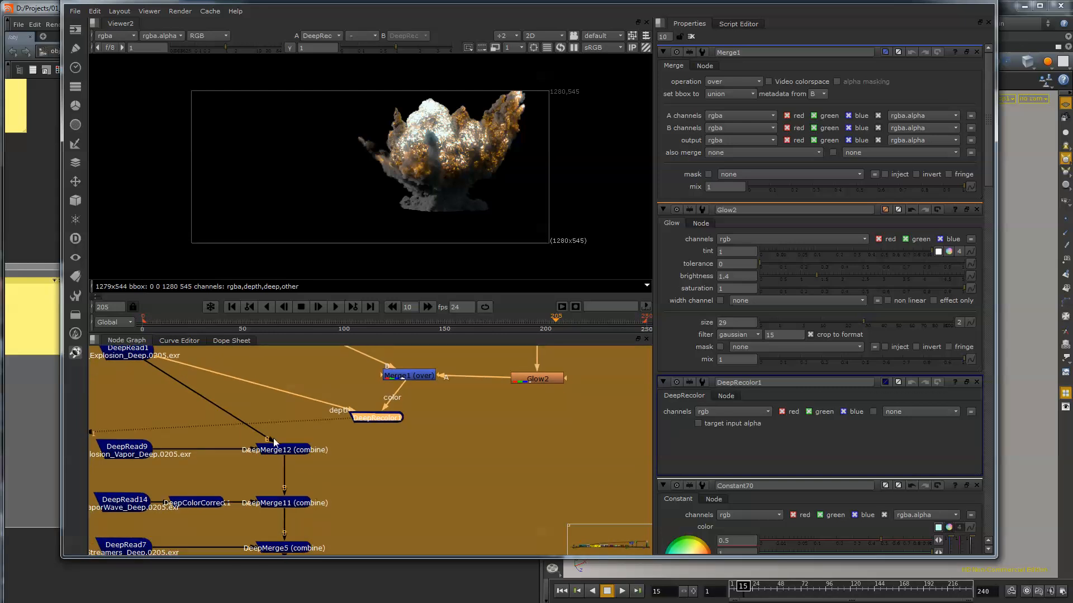
left_click_drag(273, 441, 360, 417)
left_click(306, 448)
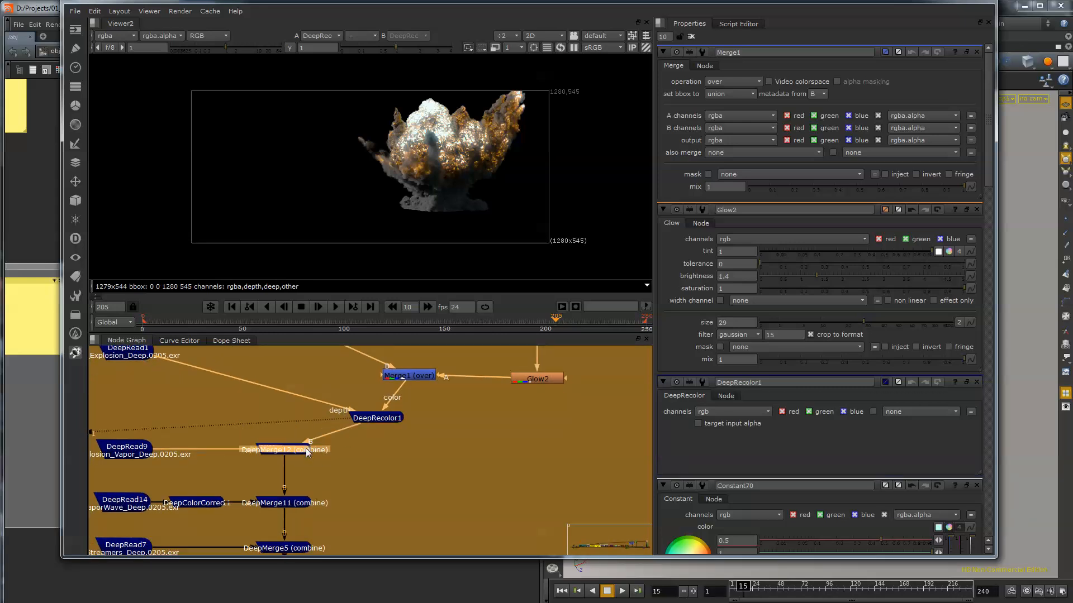
key("1")
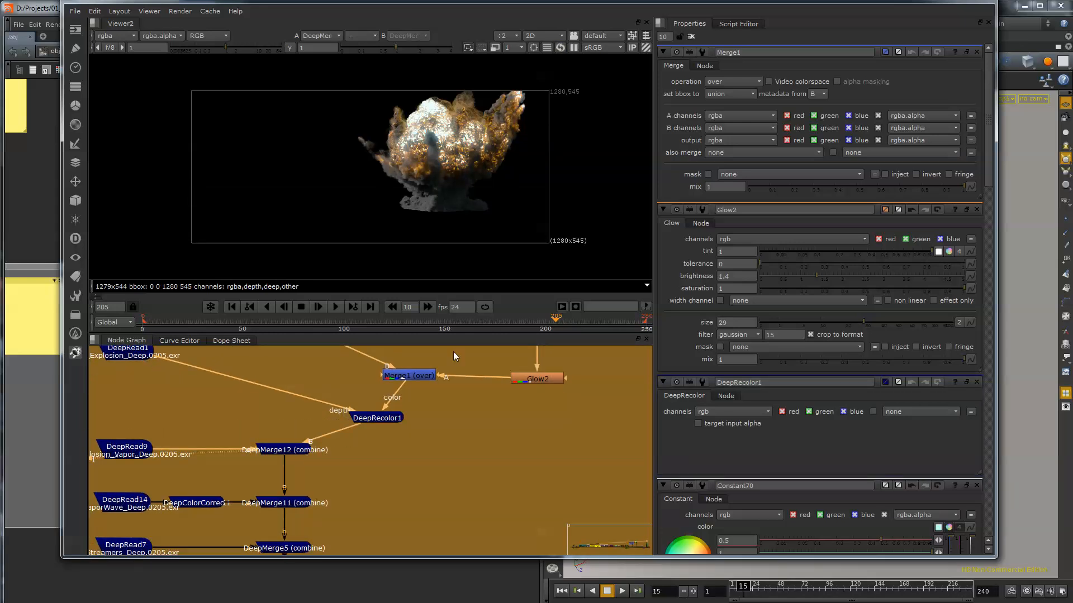
scroll(442, 151, "up", 2)
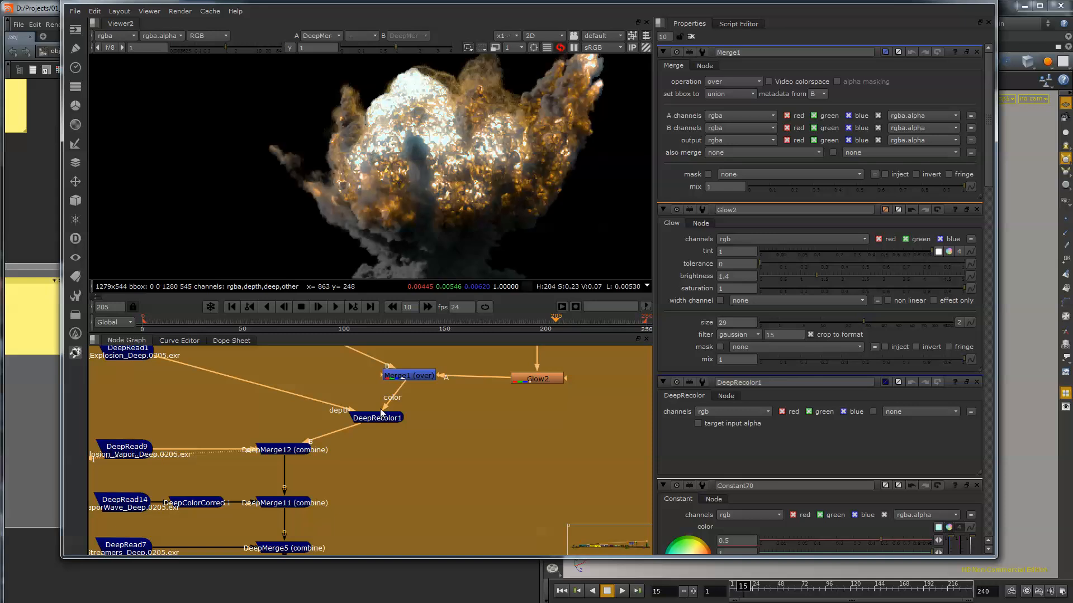
View the 2D explosion branch node by node, from Read1 through the luminance keyer, Shuffle1 and the multiply to Glow2.
middle_click_drag(437, 438, 424, 509)
left_click(234, 384)
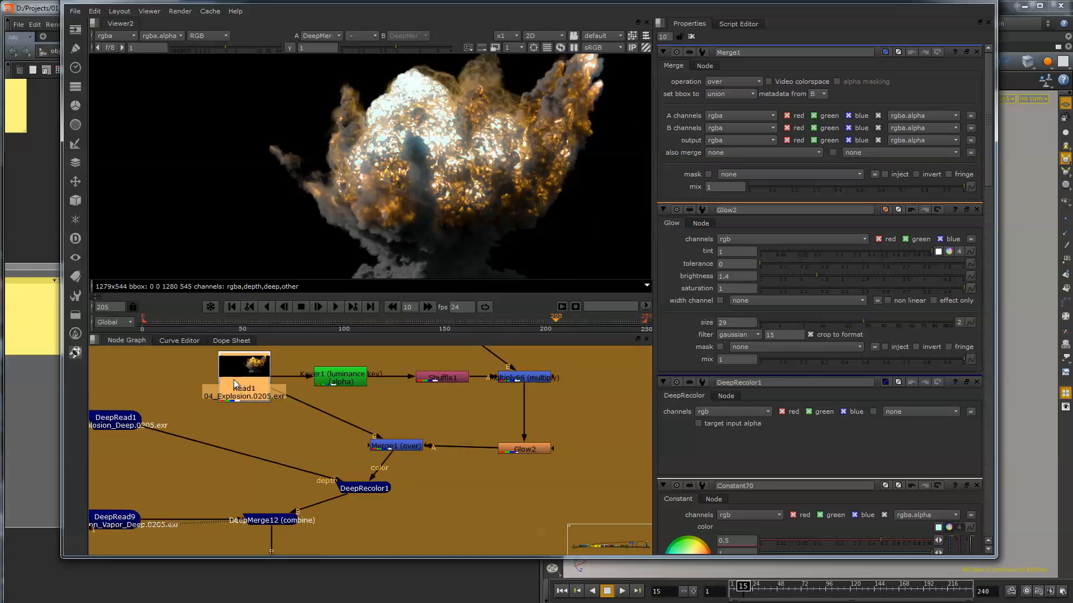
key("1")
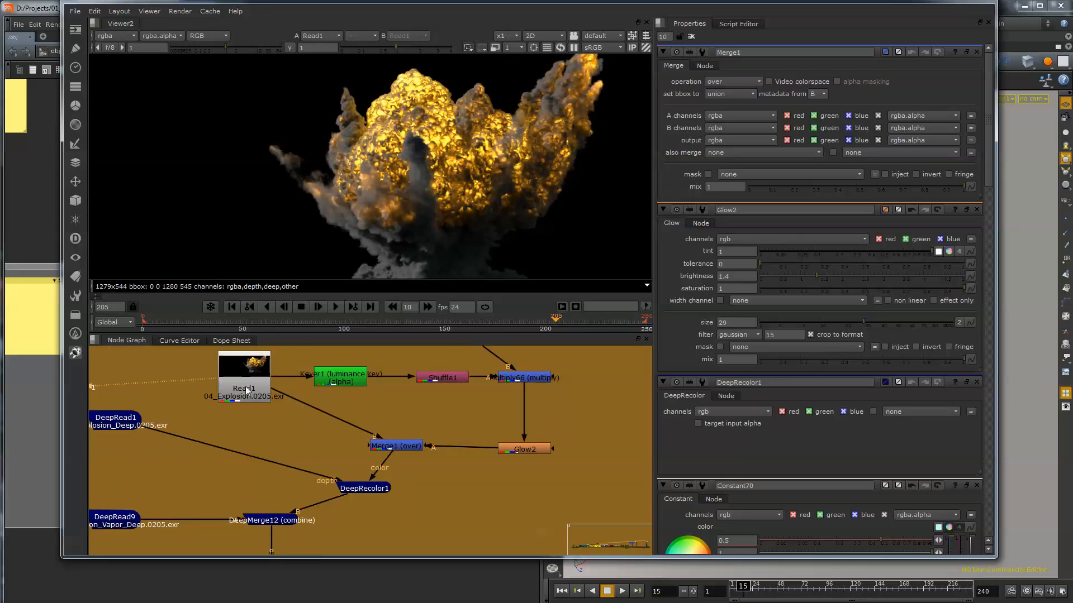
left_click_drag(338, 380, 339, 380)
key("1")
left_click(451, 378)
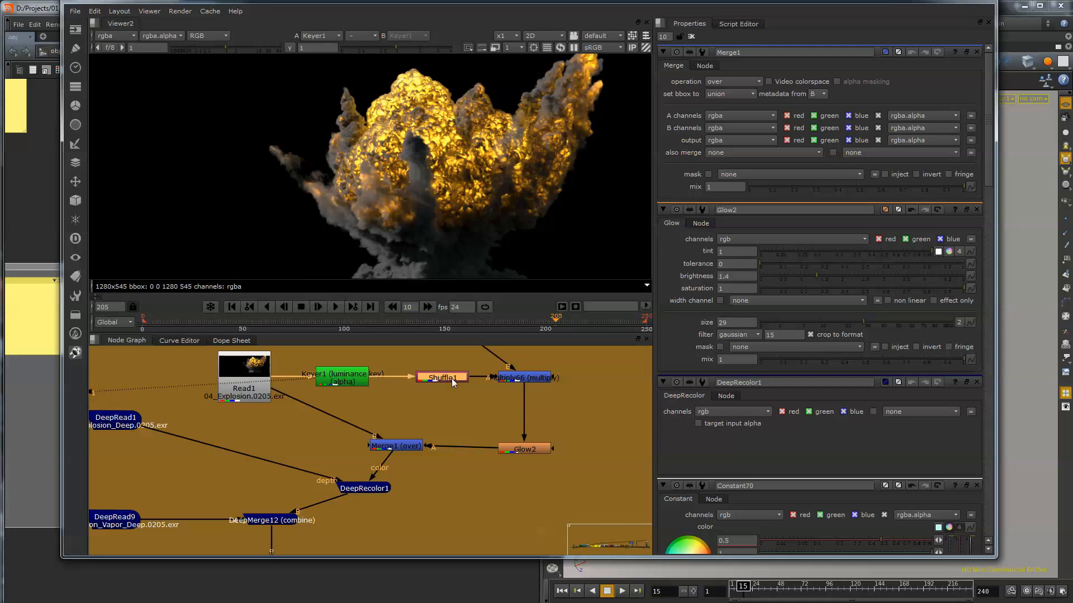
left_click(534, 378)
key("1")
left_click_drag(537, 448, 540, 445)
key("1")
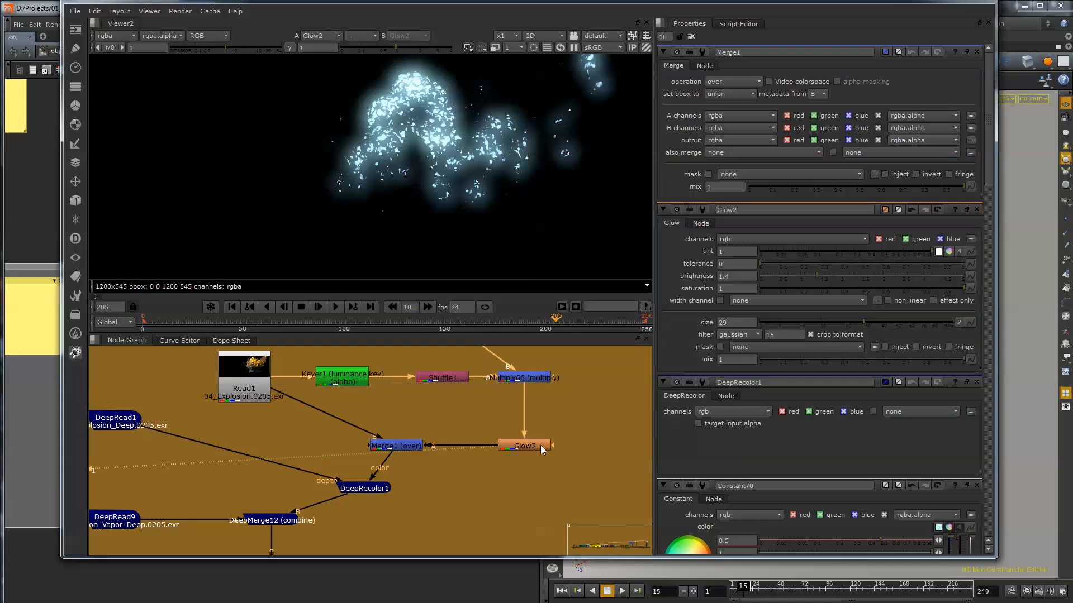
Compare the 2D result of Merge1 with the deep output of DeepRecolor1.
left_click(414, 447)
key("1")
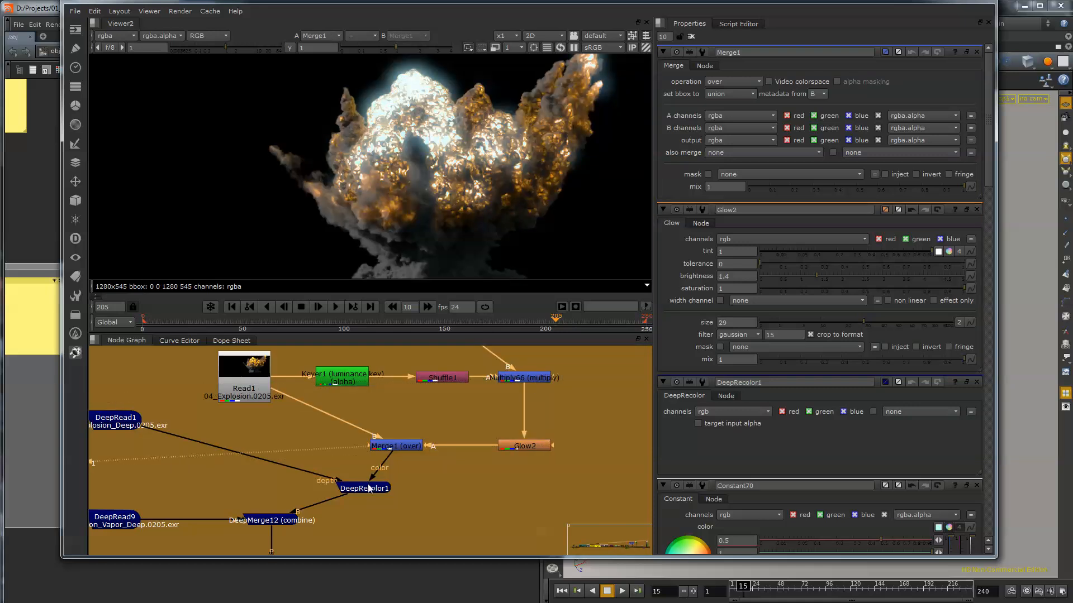
left_click(373, 490)
key("1")
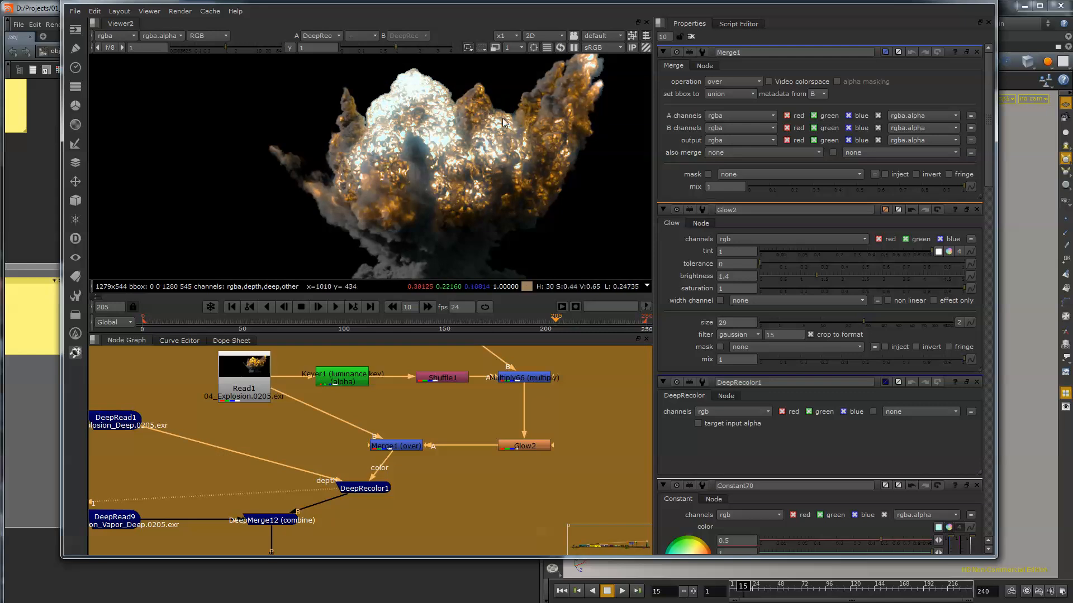
scroll(471, 155, "down", 2)
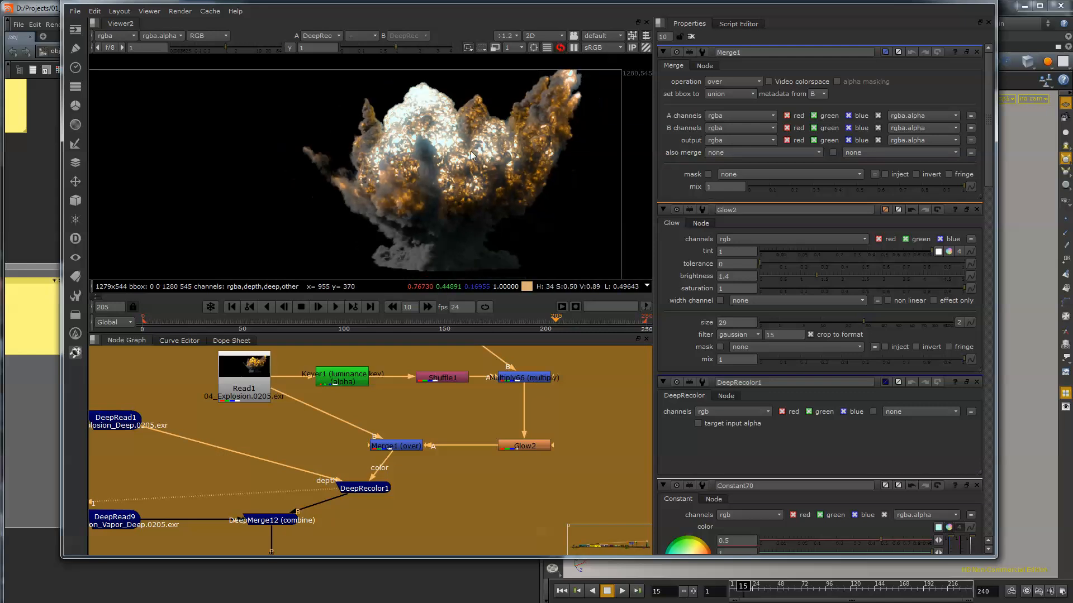
Change the Constant70 color to a warm pale yellow of 1.5 red, 1.198491 green and 0.611391 blue.
left_click(290, 523)
middle_click_drag(464, 410, 449, 450)
double_click(428, 368)
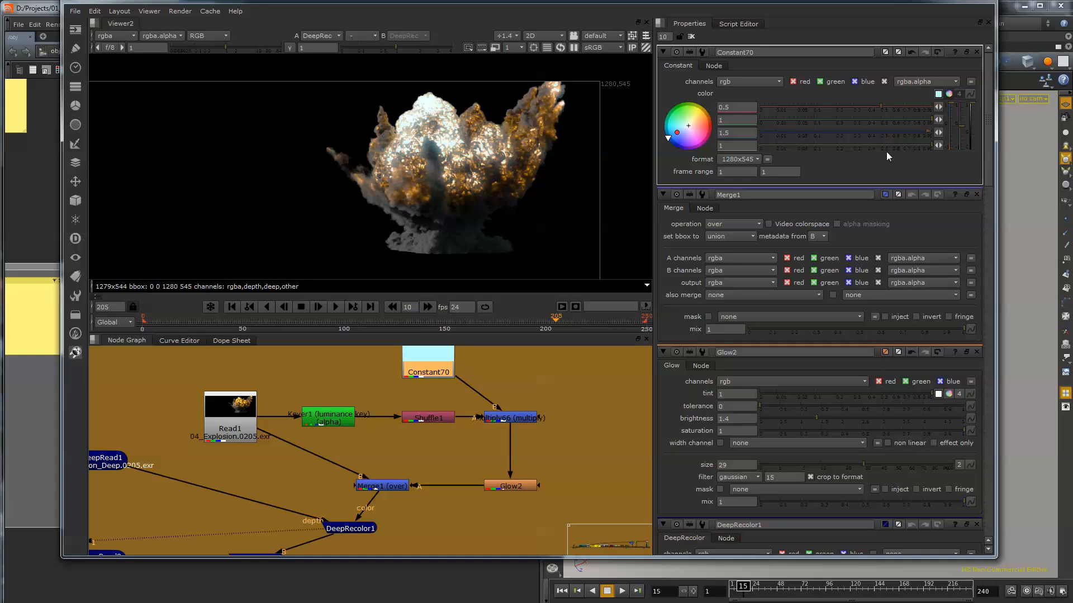
mouse_move(688, 126)
left_mouse_down()
mouse_move(694, 76)
mouse_move(855, 2)
mouse_move(843, 0)
mouse_move(865, 1)
left_mouse_up()
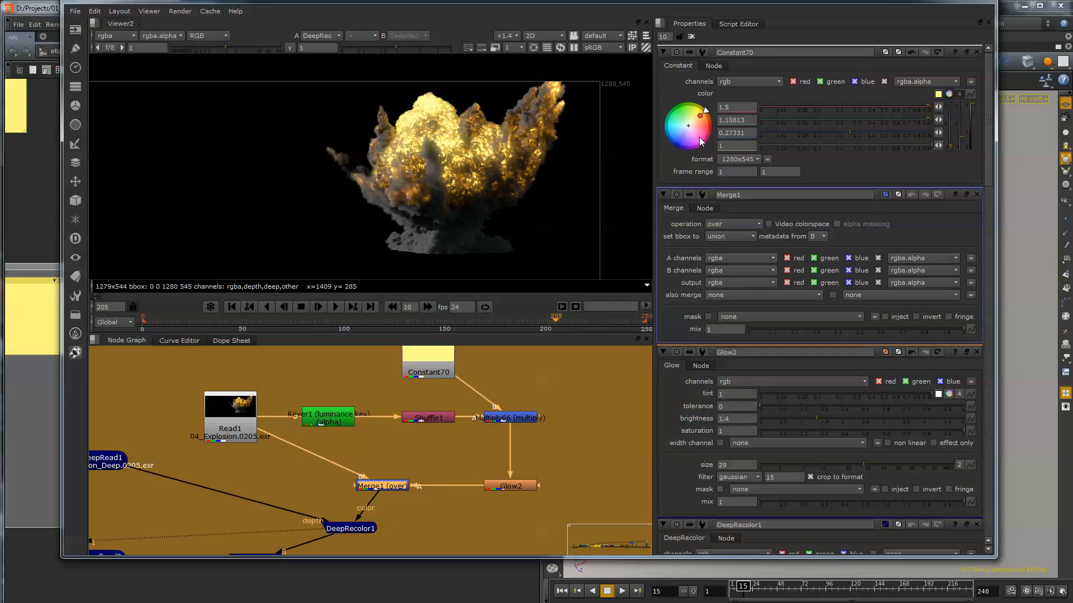
left_click_drag(701, 121, 679, 144)
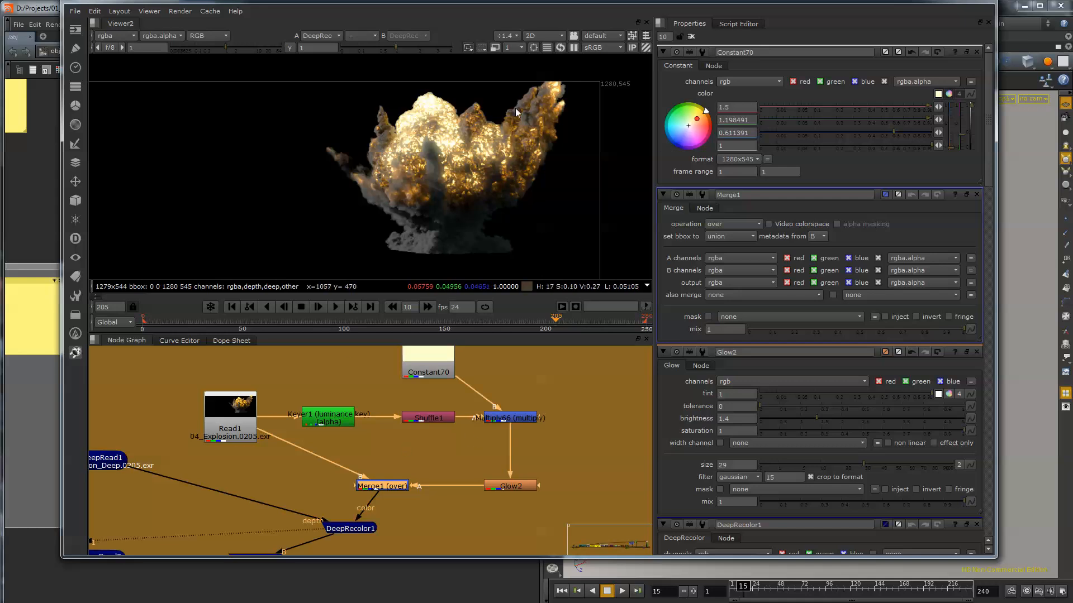
View DeepRecolor1, DeepMerge12 and DeepMerge5 to check the recolored explosion through the deep merge chain.
middle_click_drag(272, 490, 310, 426)
left_click(402, 459)
key("1")
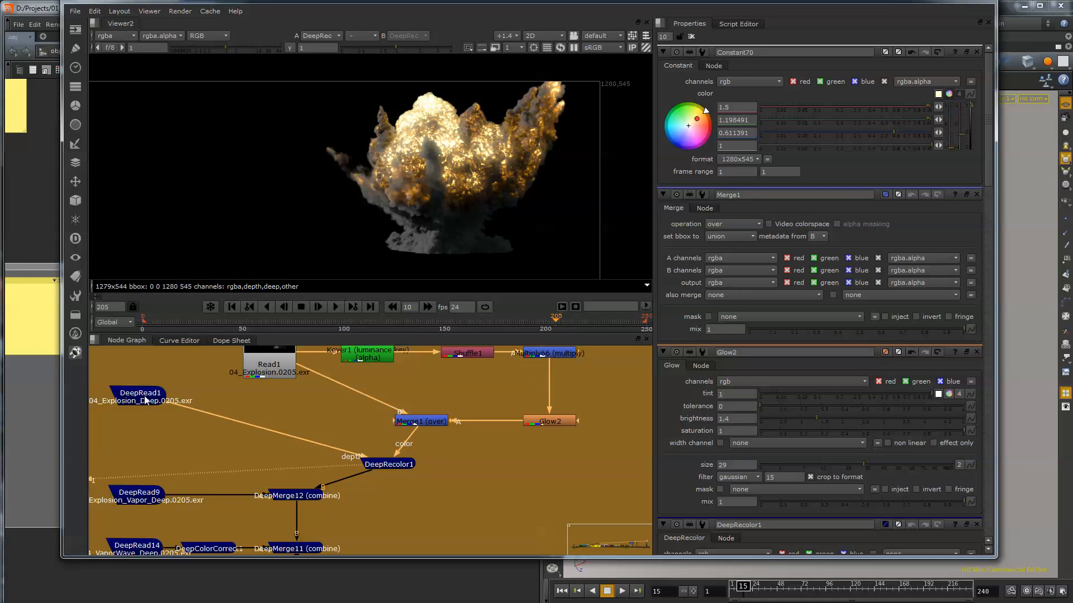
left_click(297, 497)
key("1")
middle_click_drag(376, 514, 395, 417)
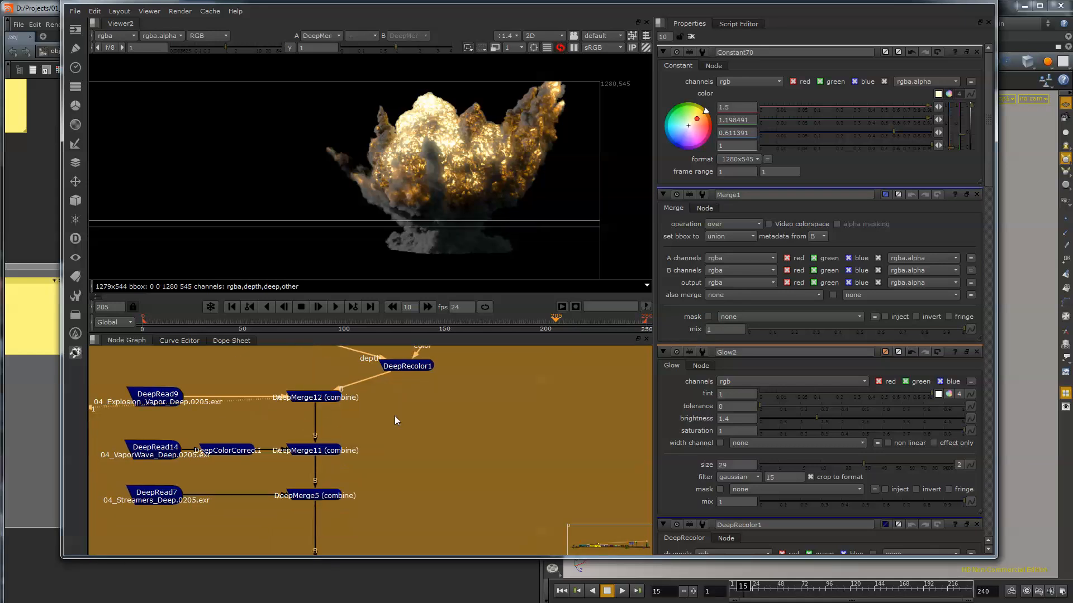
left_click(337, 451)
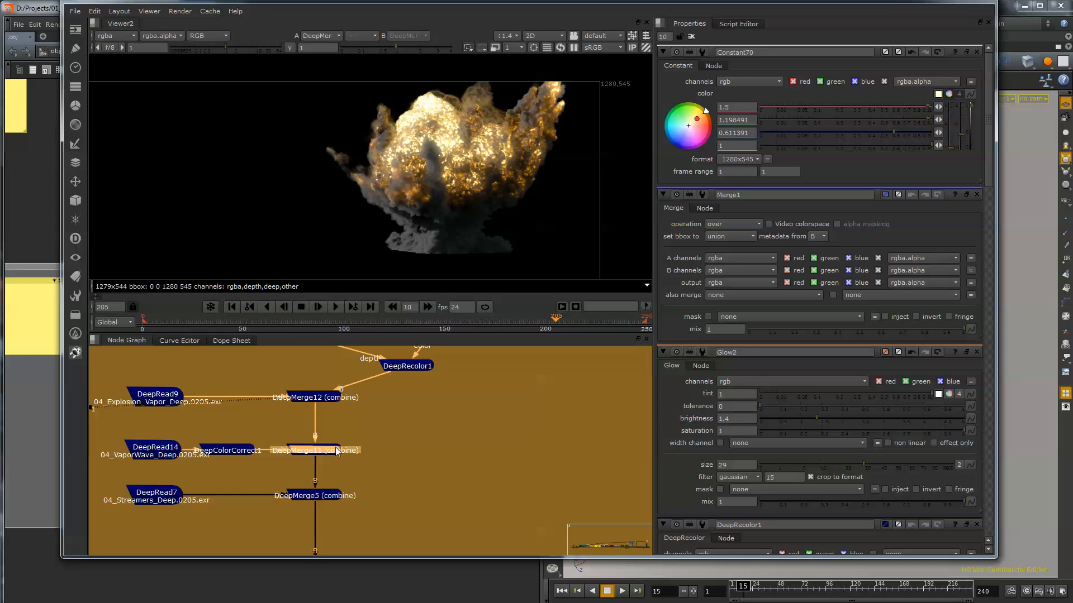
left_click(330, 497)
key("1")
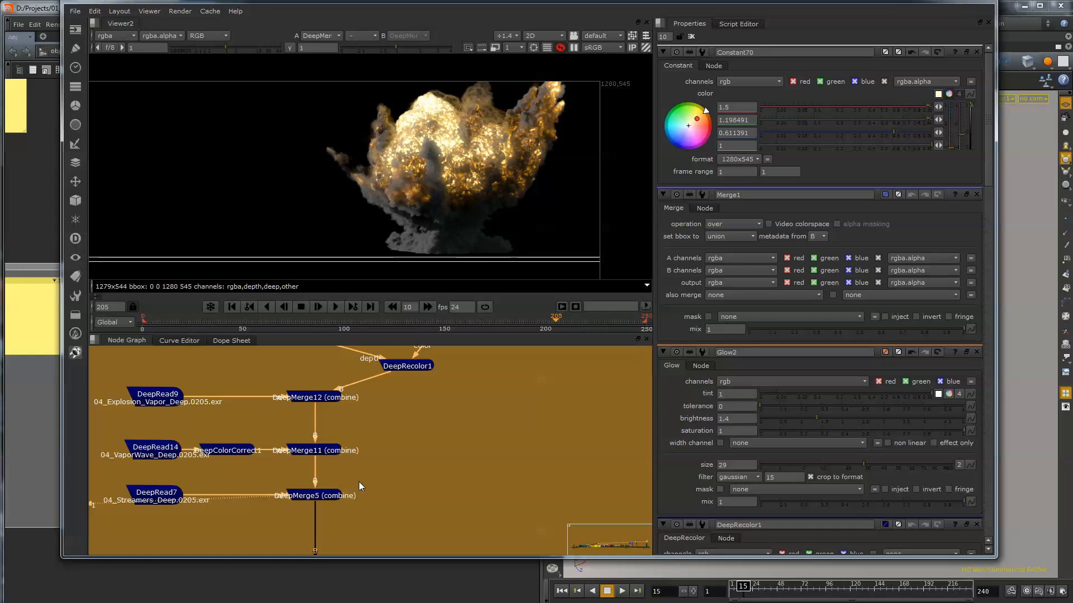
Examine how the 2D nodes from Read1 to Glow2 feed DeepRecolor1 and the deep merges in the 04 Explosion backdrop.
middle_click_drag(437, 439, 408, 576)
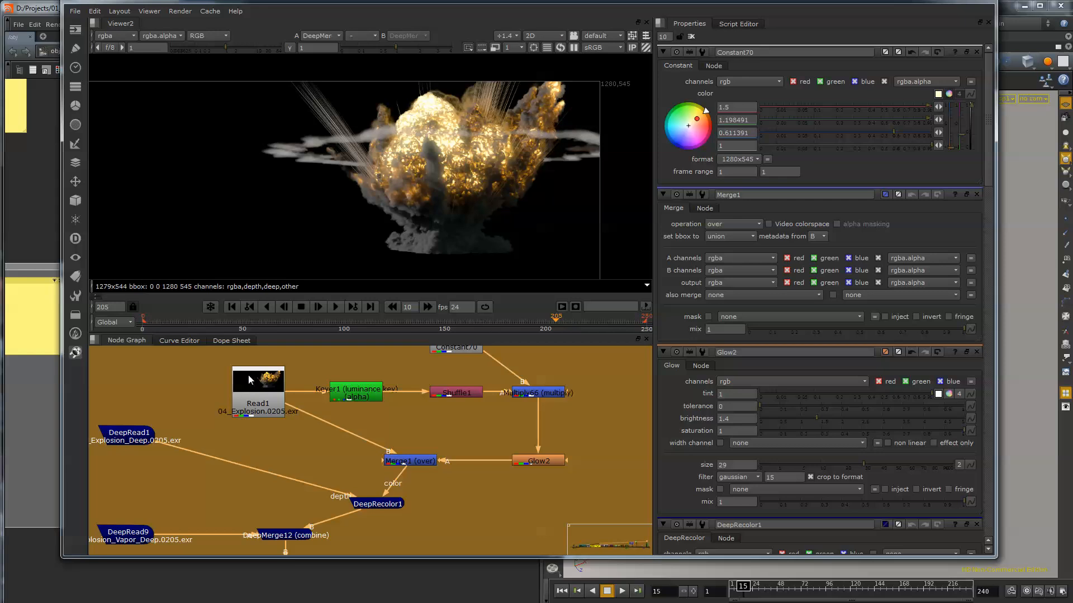
scroll(286, 478, "down", 3)
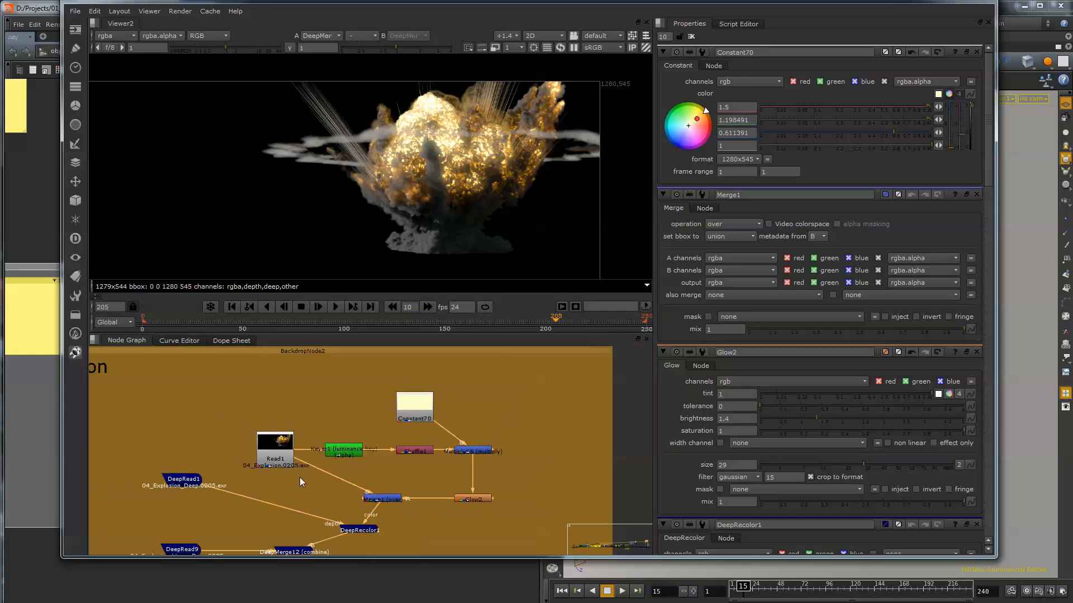
left_click_drag(226, 372, 521, 507)
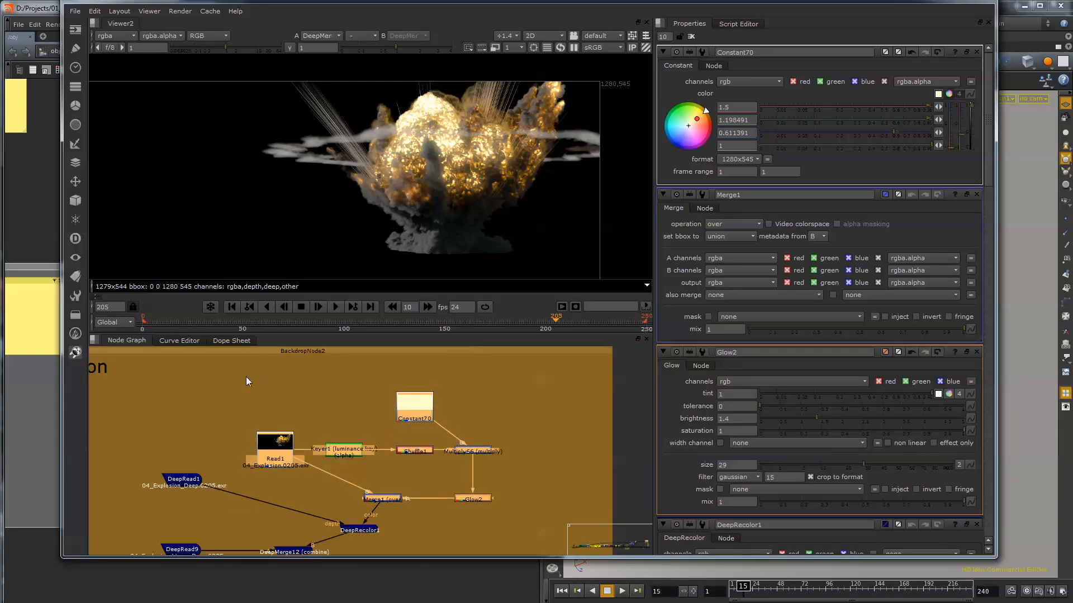
middle_click_drag(525, 525, 564, 379)
middle_click_drag(530, 457, 507, 350)
scroll(507, 349, "down", 2)
middle_click_drag(310, 415, 307, 496)
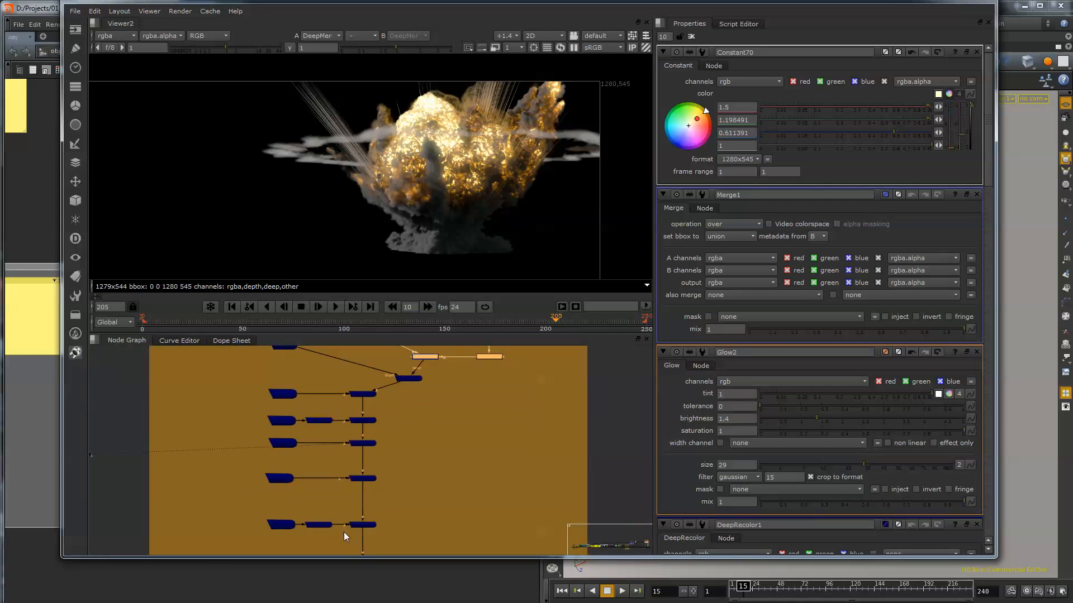
middle_click_drag(481, 446, 433, 513)
scroll(423, 461, "down", 1)
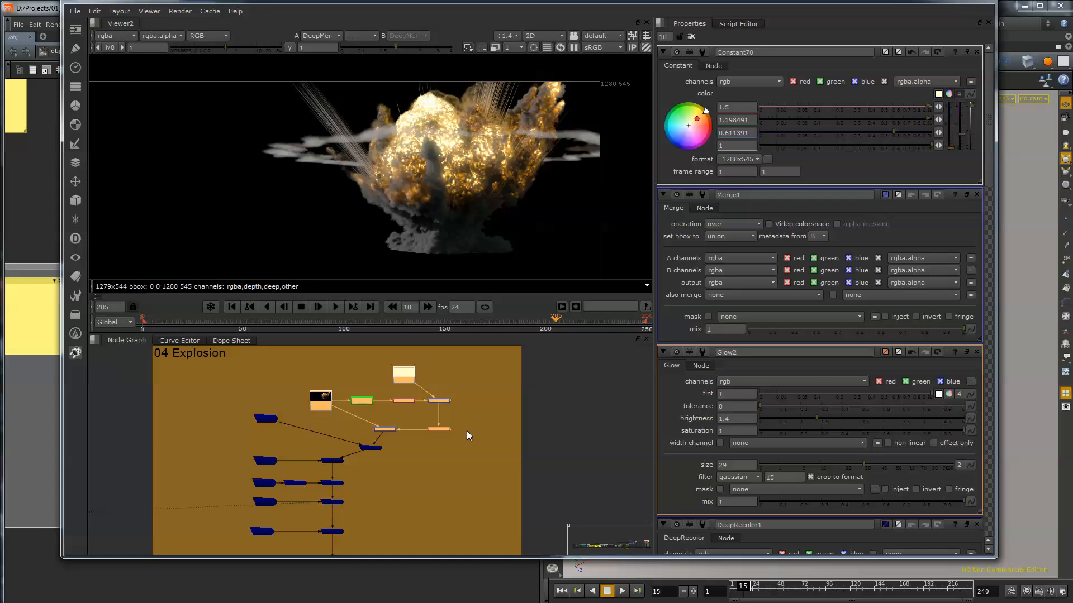
scroll(451, 442, "up", 3)
mouse_move(418, 438)
middle_mouse_down()
mouse_move(381, 535)
mouse_move(421, 447)
middle_mouse_up()
scroll(381, 537, "down", 1)
left_click(352, 446)
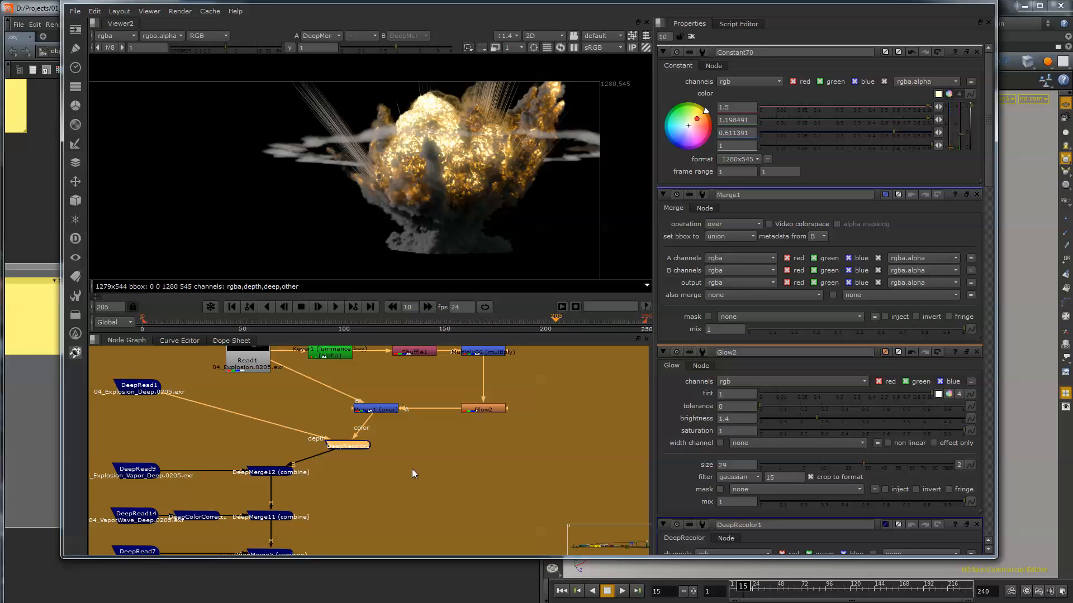
Add an unconnected Merge node below Glow2.
left_click(409, 469)
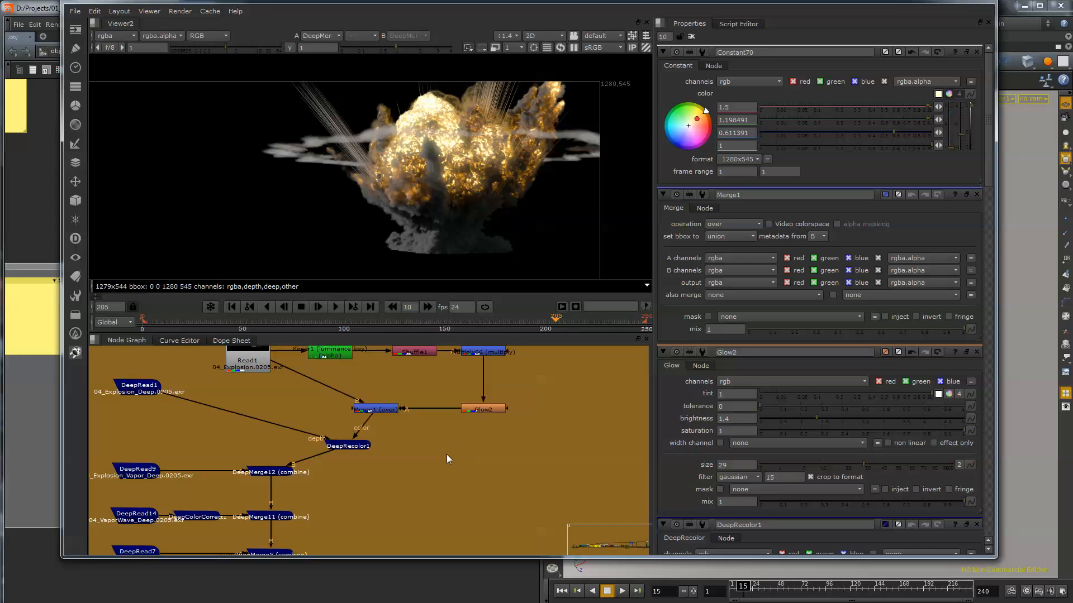
key("Tab")
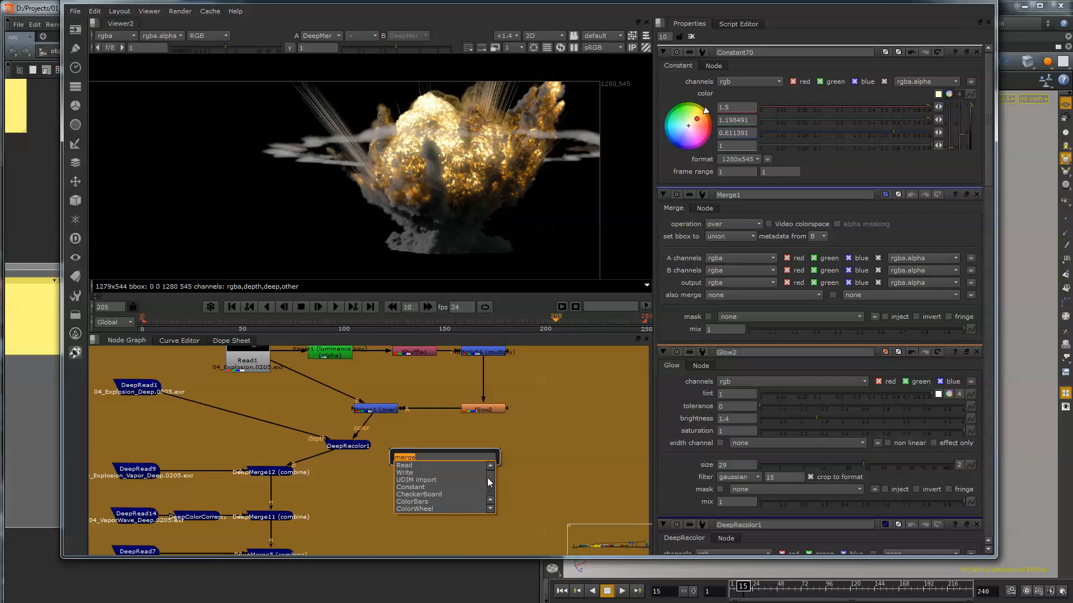
key("Return")
Add a DeepHoldout node and connect its main input to DeepRead1 and its holdout input to DeepRead9.
key("Tab")
type("deep")
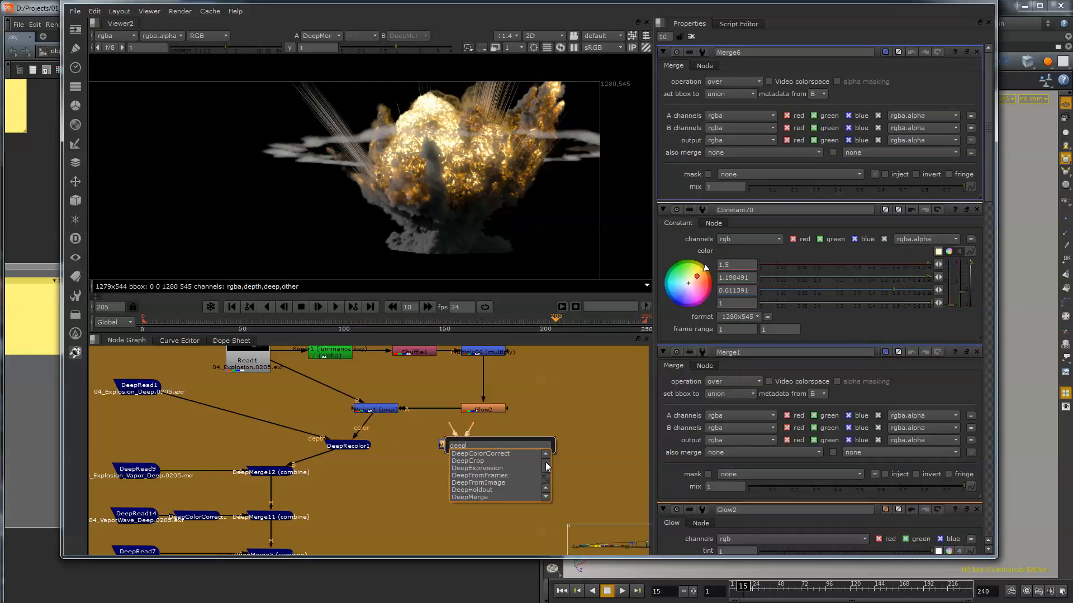
scroll(546, 473, "down", 3)
left_click_drag(546, 473, 548, 468)
left_click(491, 460)
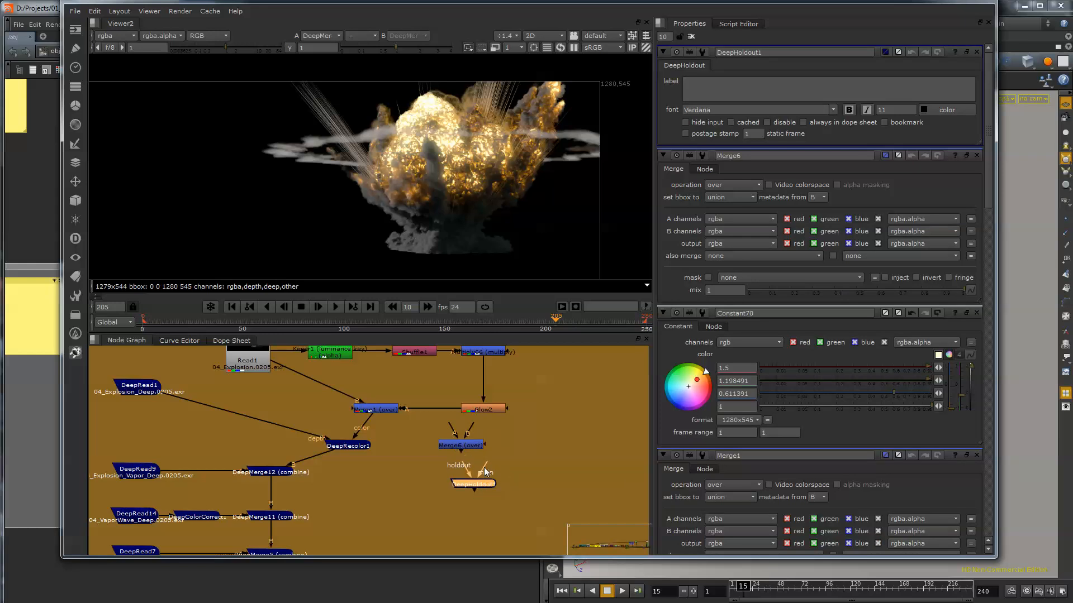
left_click_drag(469, 482, 161, 390)
left_click_drag(366, 498, 115, 469)
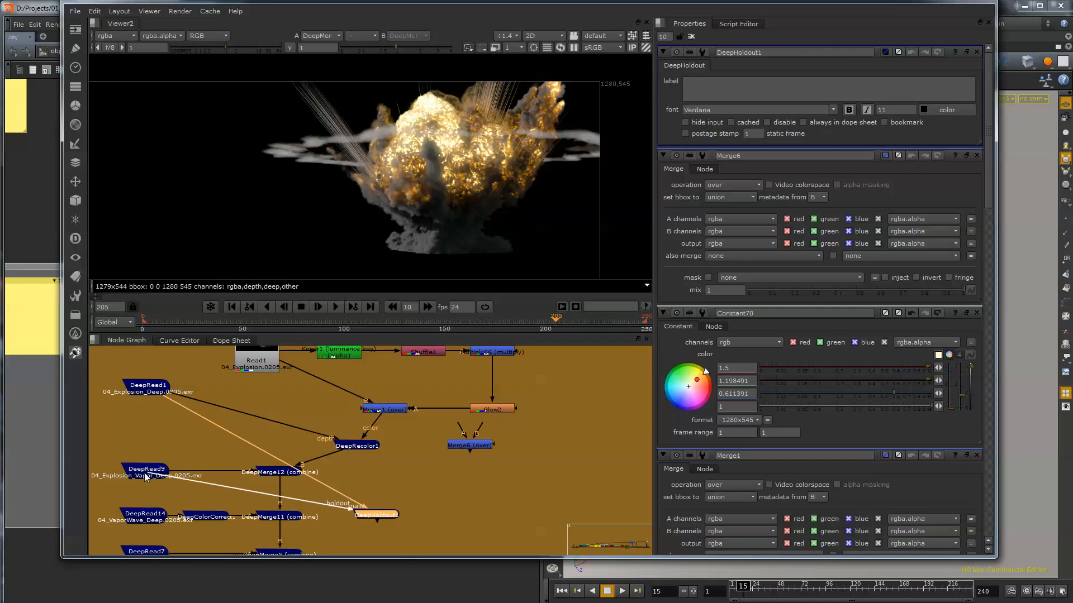
View the DeepHoldout1 result in the viewer.
left_click(393, 519)
key("1")
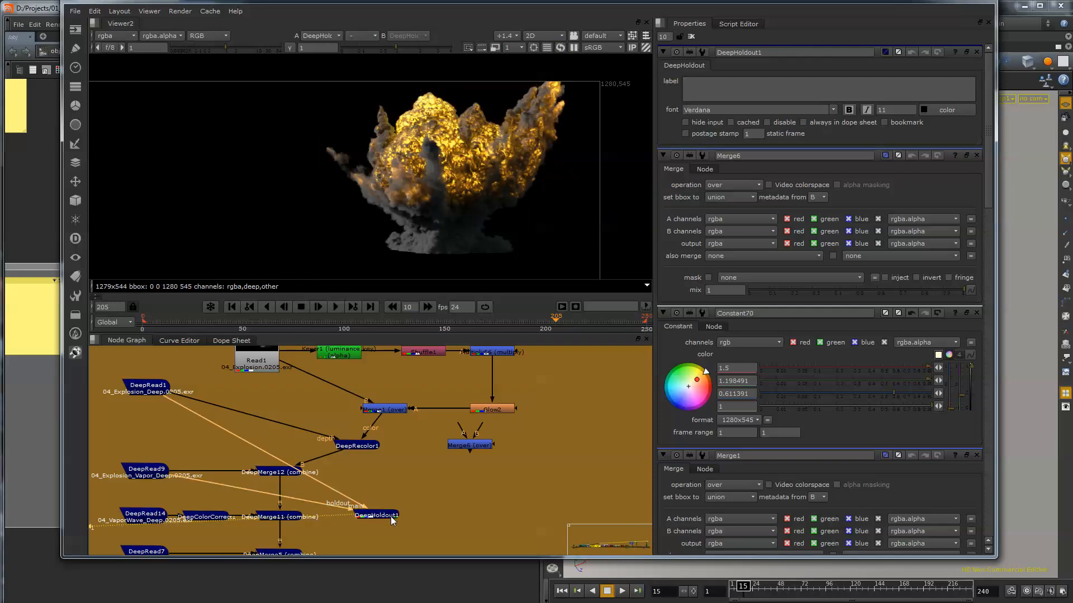
Disconnect DeepHoldout1's holdout input from DeepRead9 and view the DeepRead5 shockwave element.
middle_click_drag(487, 509, 478, 445)
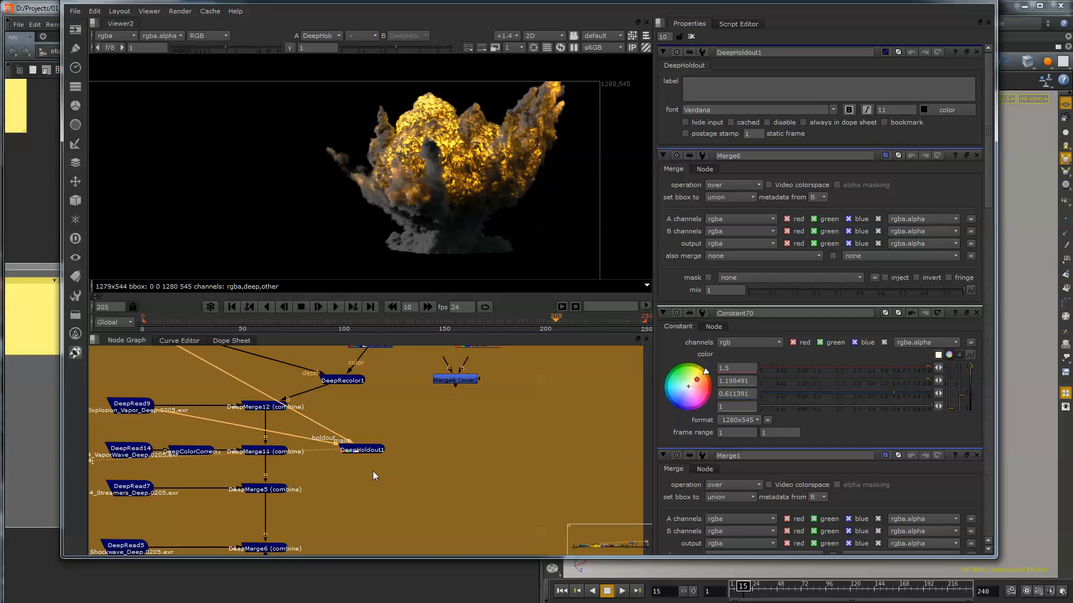
left_click_drag(336, 448, 360, 448)
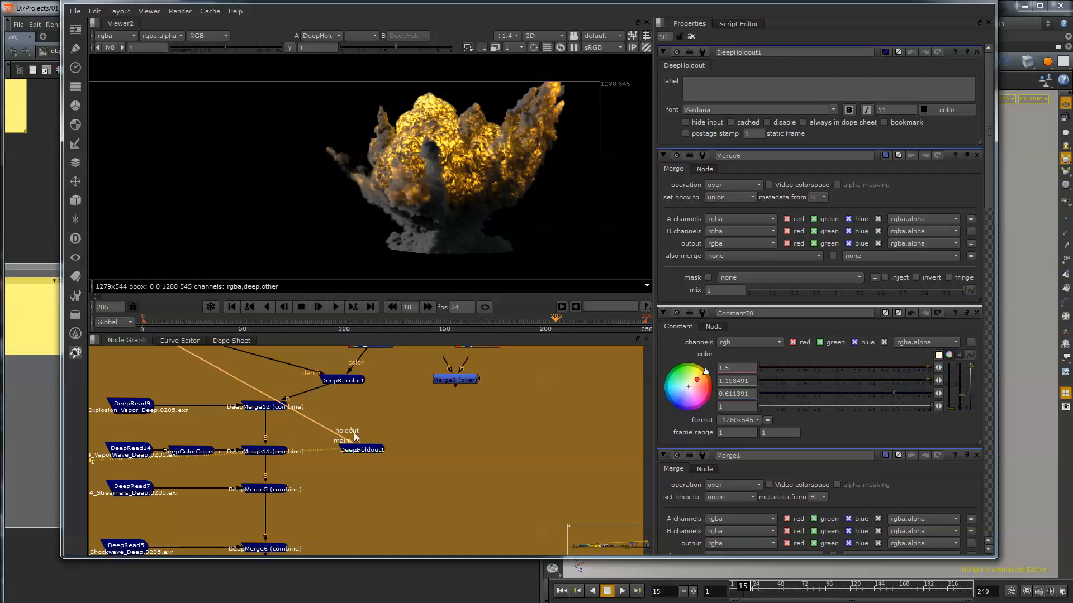
middle_click_drag(338, 515, 393, 448)
left_click(174, 484)
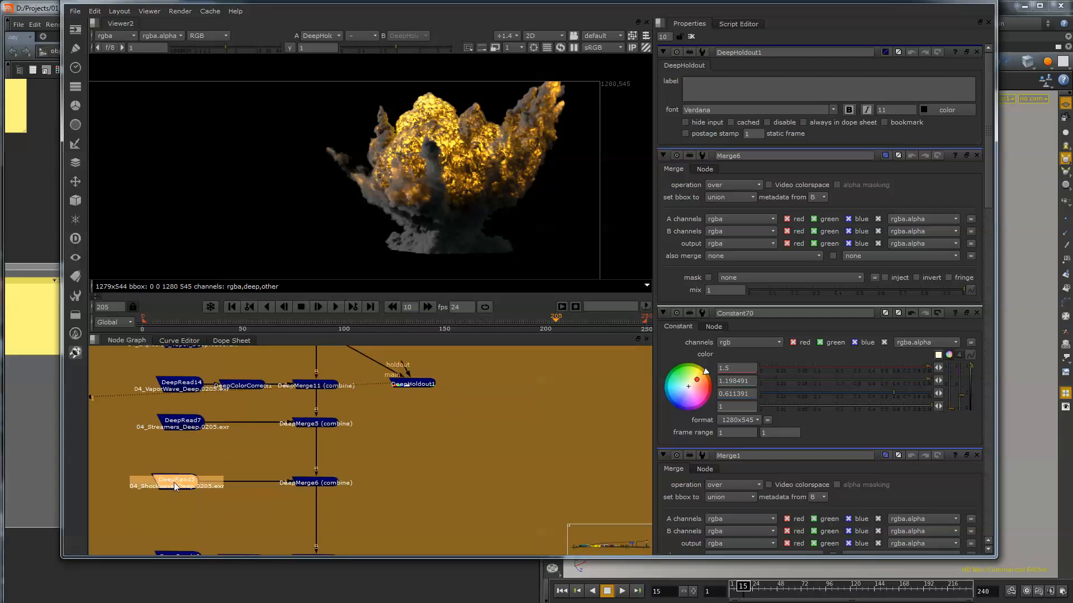
key("1")
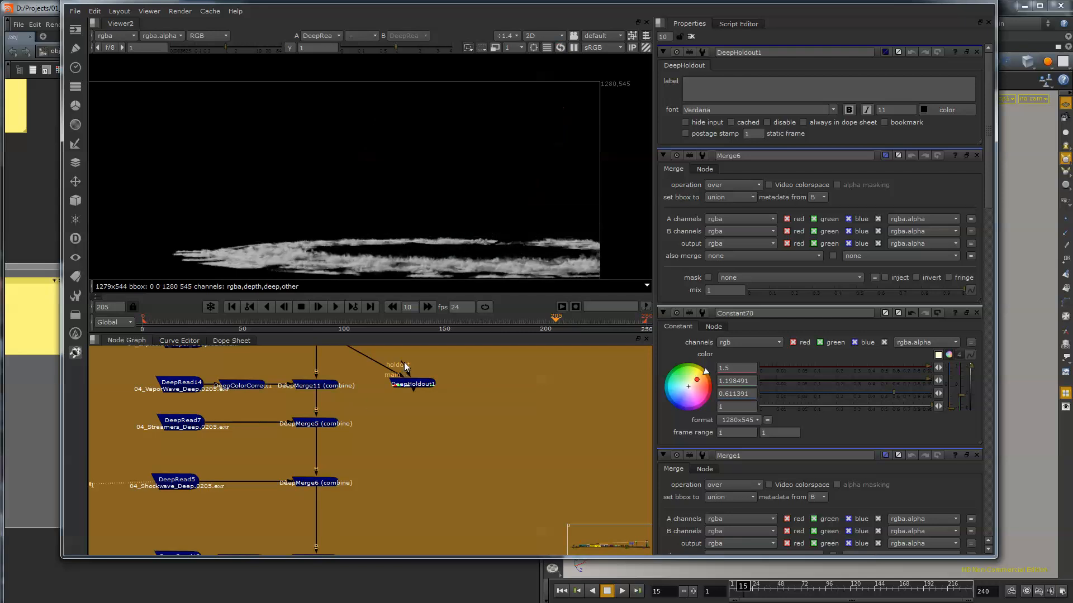
Connect DeepHoldout1's holdout input to DeepRead5 and view the holdout result.
left_click_drag(404, 364, 206, 485)
left_click(427, 386)
key("1")
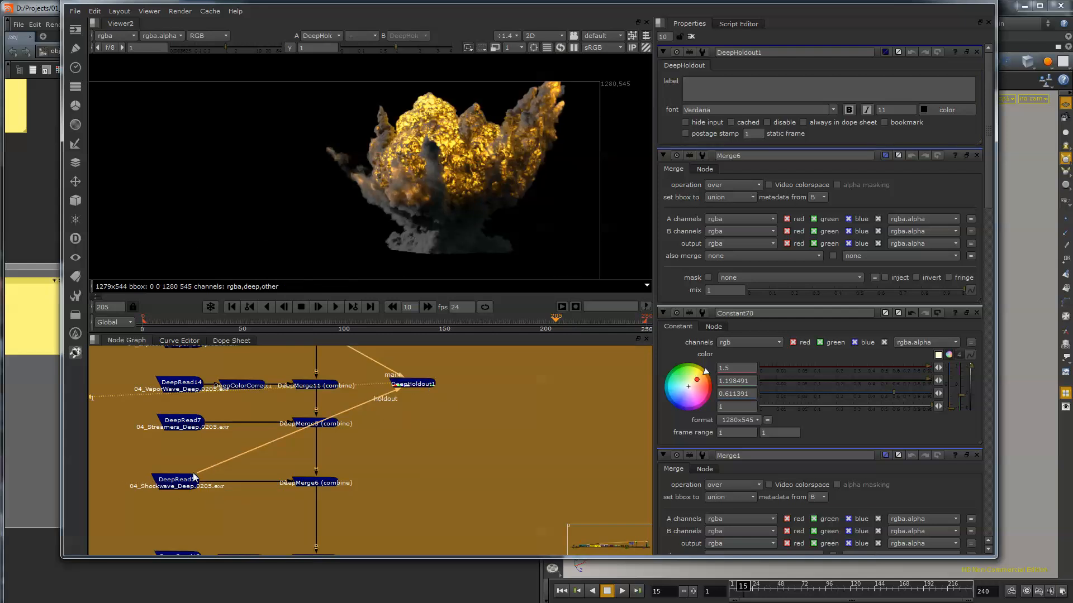
left_click_drag(193, 478, 172, 485)
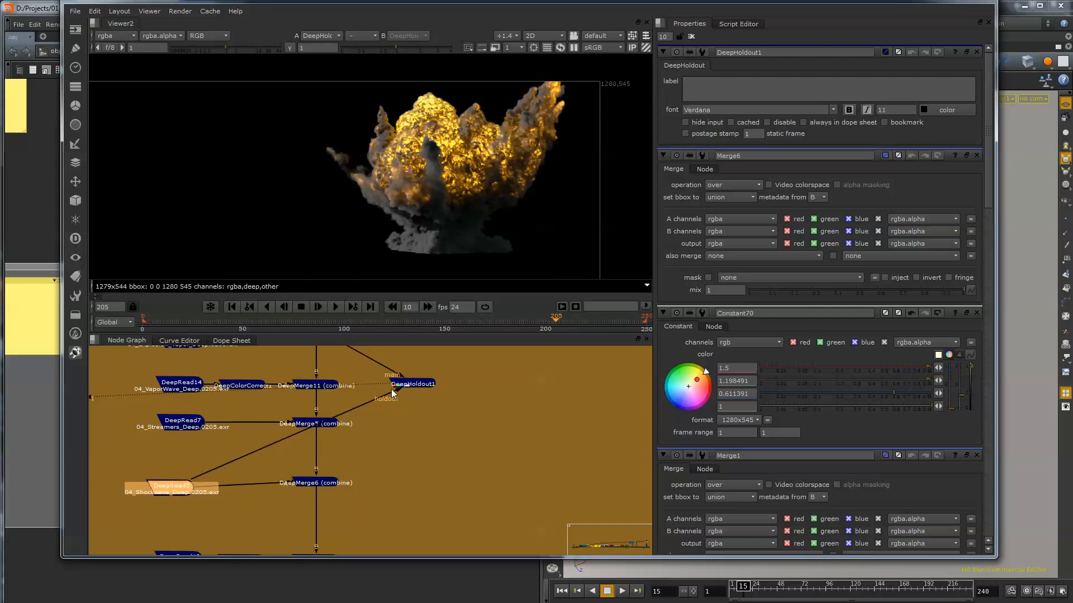
Move DeepHoldout1's holdout connection from DeepRead5 to the ground rupture DeepRead15 in the 05 Debris backdrop.
left_click_drag(393, 392, 393, 460)
middle_click_drag(391, 474, 376, 446)
scroll(399, 423, "down", 3)
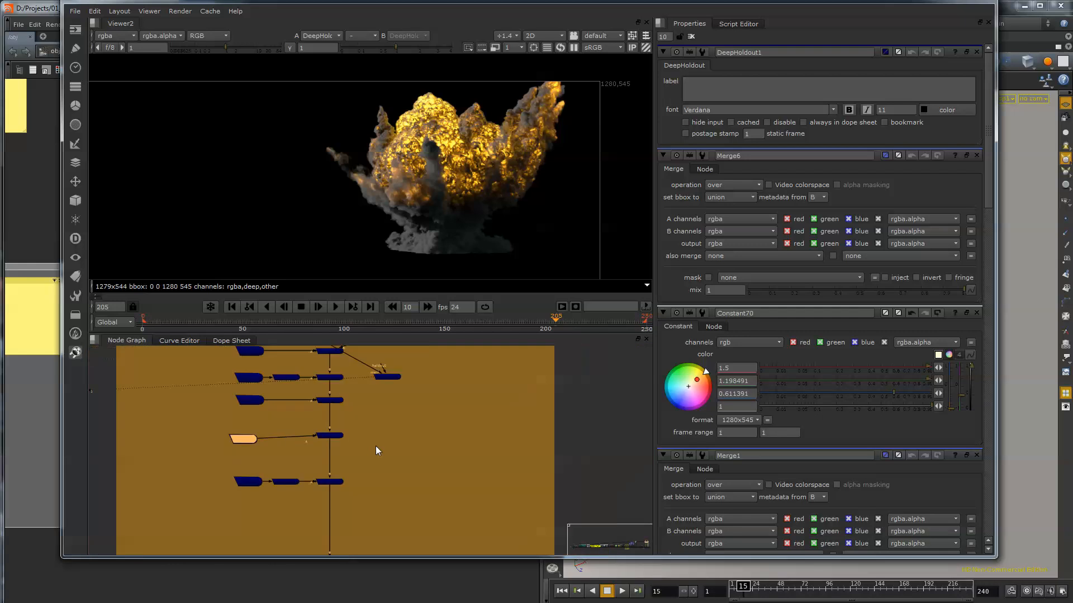
scroll(376, 447, "down", 2)
middle_click_drag(379, 484, 327, 332)
scroll(343, 390, "down", 1)
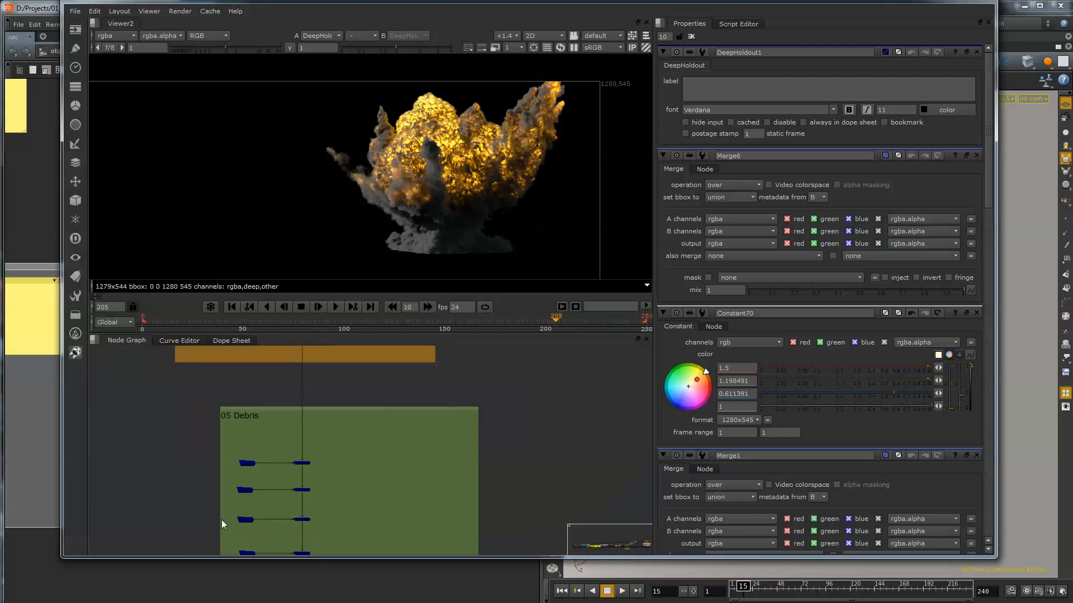
middle_click_drag(218, 523, 189, 417)
scroll(300, 416, "down", 3)
middle_click_drag(314, 368, 309, 406)
scroll(309, 386, "up", 3)
left_click_drag(310, 369, 186, 447)
scroll(196, 487, "up", 3)
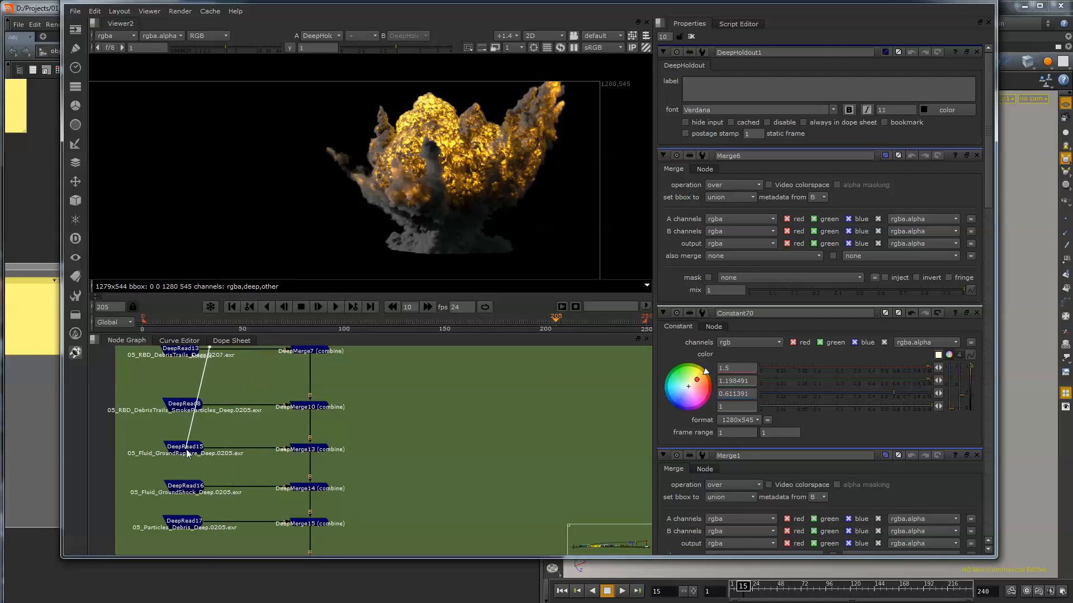
Examine the held-out explosion base up close in the alpha channel and check DeepHoldout1's main and holdout connections.
middle_click_drag(428, 381, 411, 443)
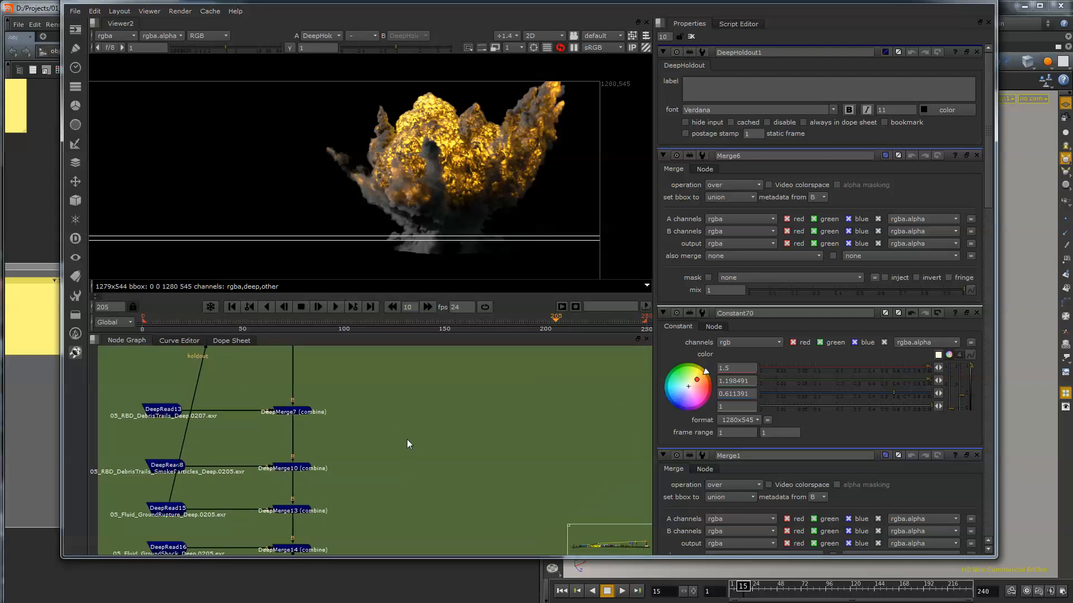
scroll(385, 436, "down", 2)
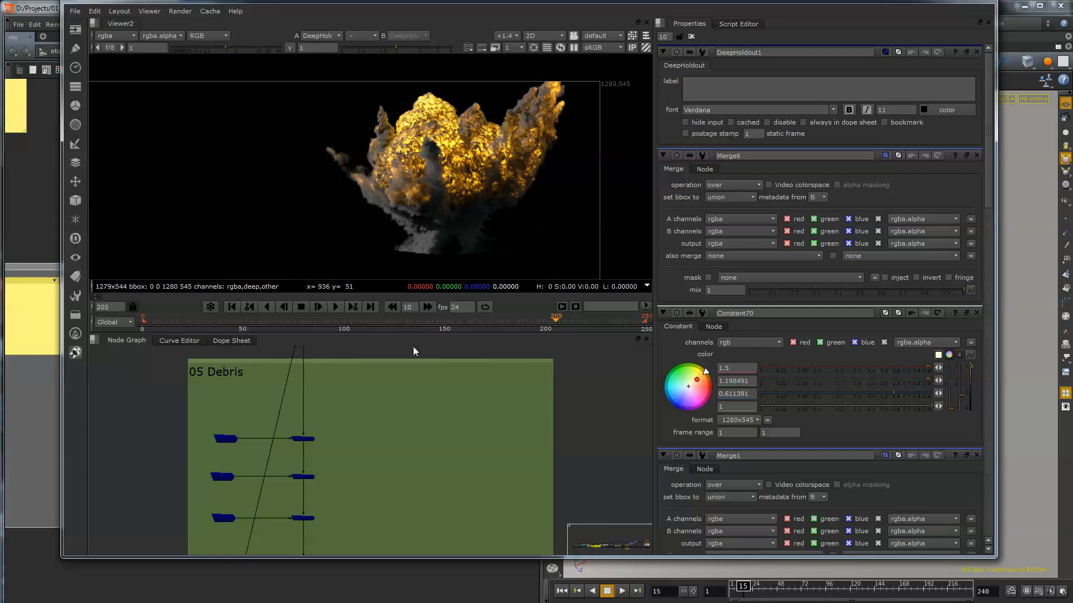
middle_click_drag(335, 503, 372, 359)
middle_click_drag(359, 485, 329, 529)
middle_click_drag(402, 353, 386, 536)
middle_click_drag(392, 441, 379, 548)
scroll(455, 241, "up", 3)
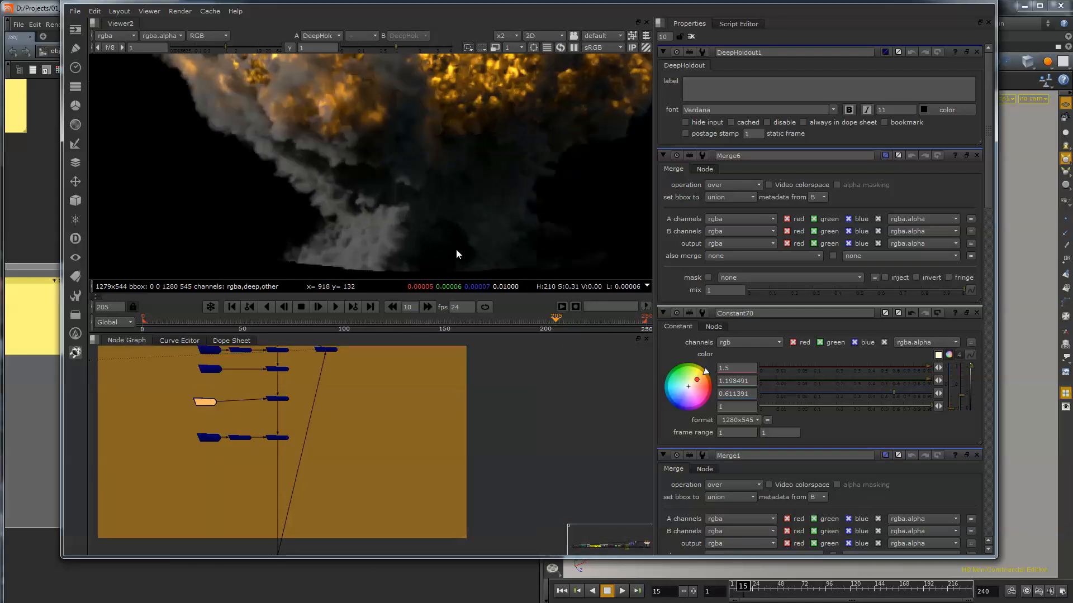
key("a")
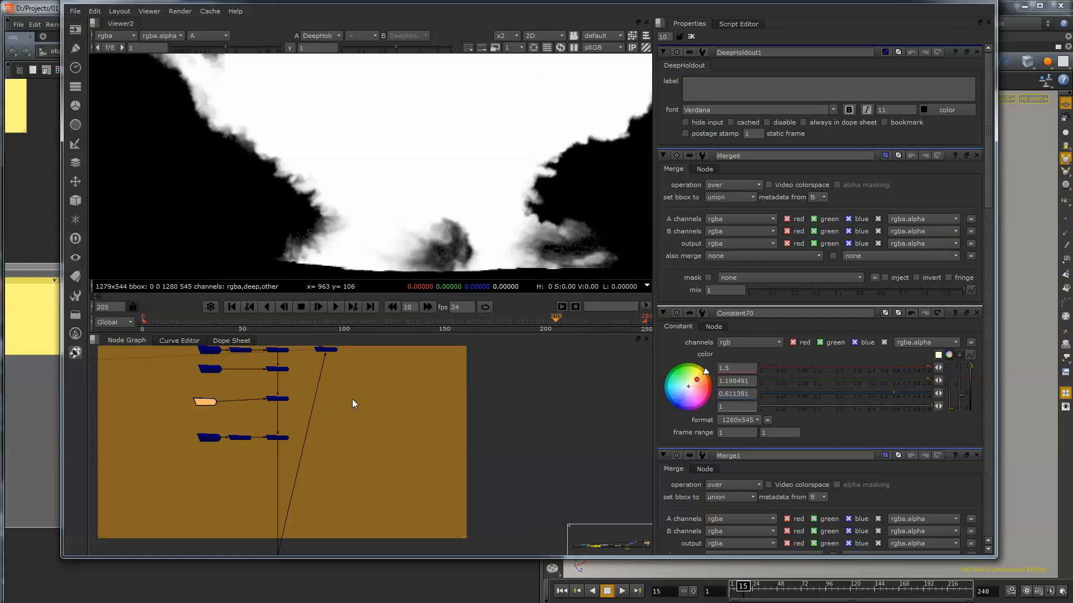
middle_click_drag(332, 374, 310, 488)
scroll(310, 488, "up", 5)
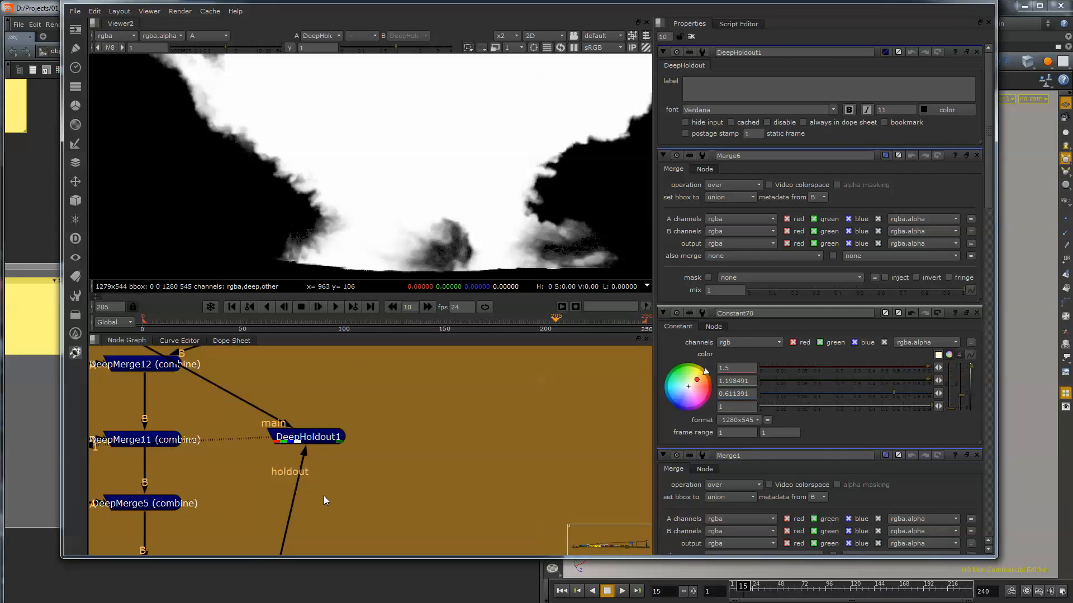
middle_click_drag(316, 428, 379, 442)
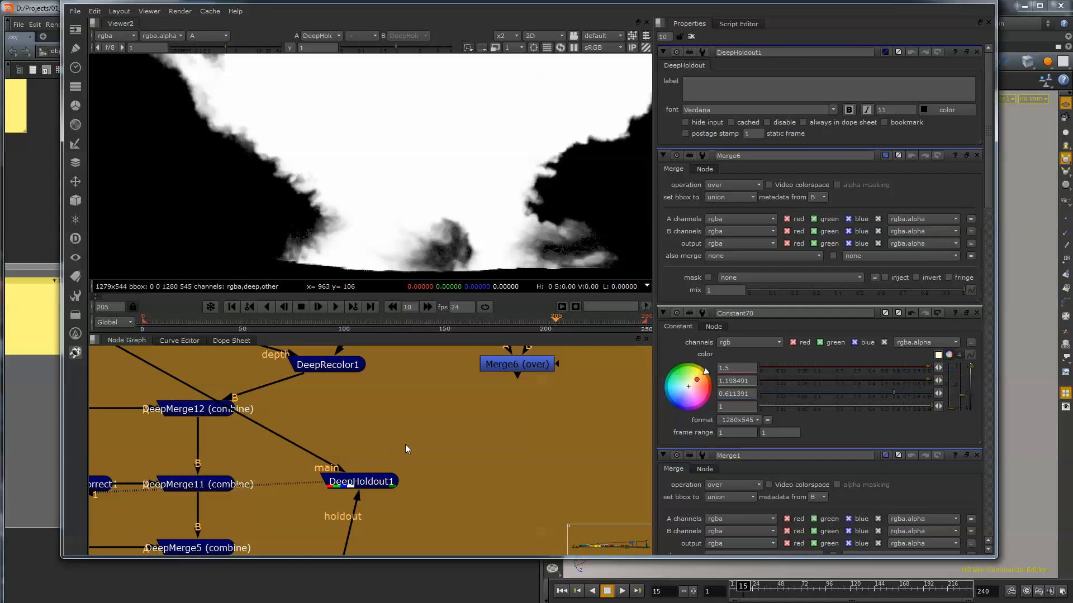
Delete DeepHoldout1, Constant70 and the recolor nodes from Read1 through Glow2, including Merge6 and DeepRecolor1, keeping the deep reads and merges.
scroll(413, 438, "down", 4)
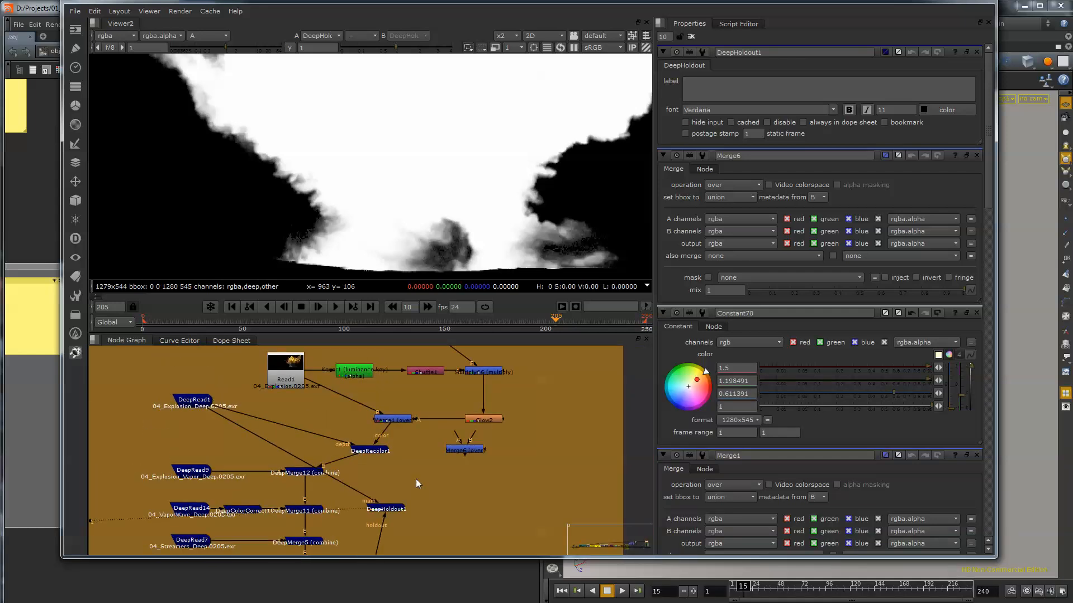
middle_click_drag(415, 478, 407, 521)
left_click_drag(373, 494, 387, 493)
left_click_drag(295, 423, 306, 423)
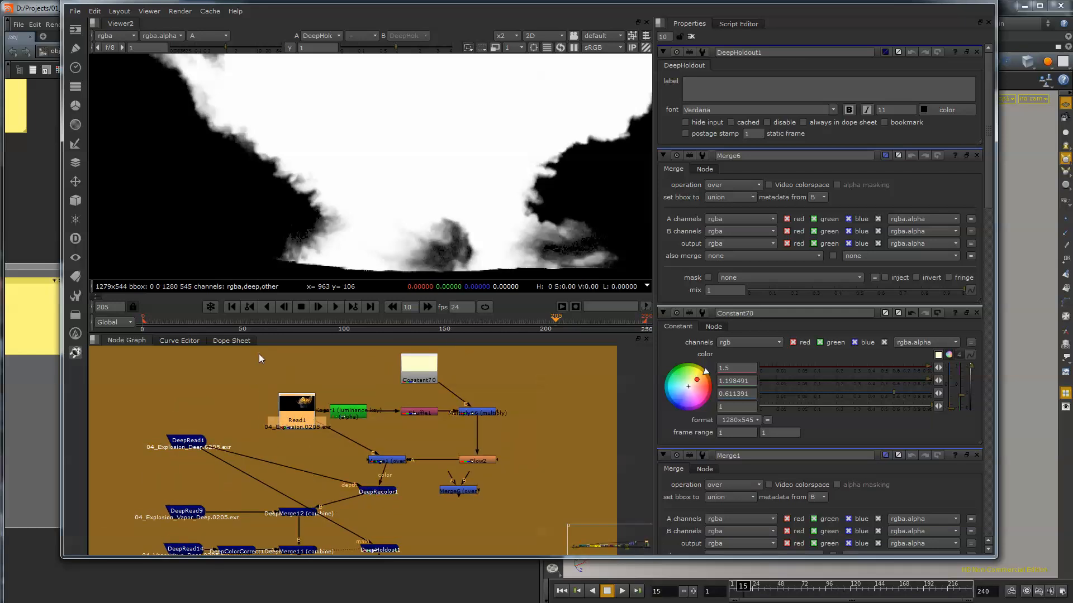
left_click_drag(259, 353, 545, 501)
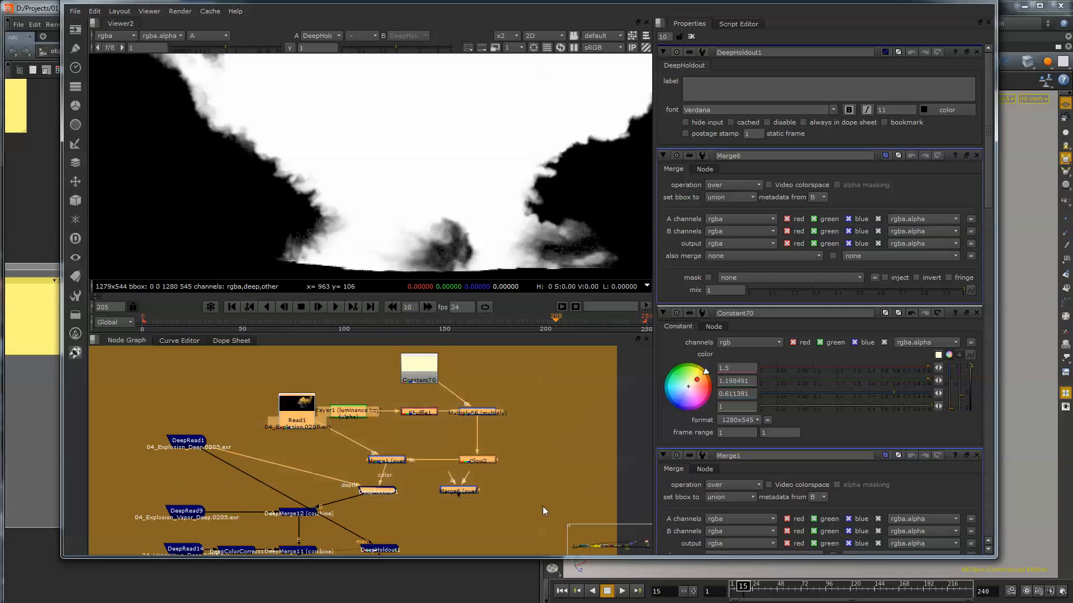
key("Delete")
left_click(390, 548)
key("Delete")
left_click(420, 374)
key("Delete")
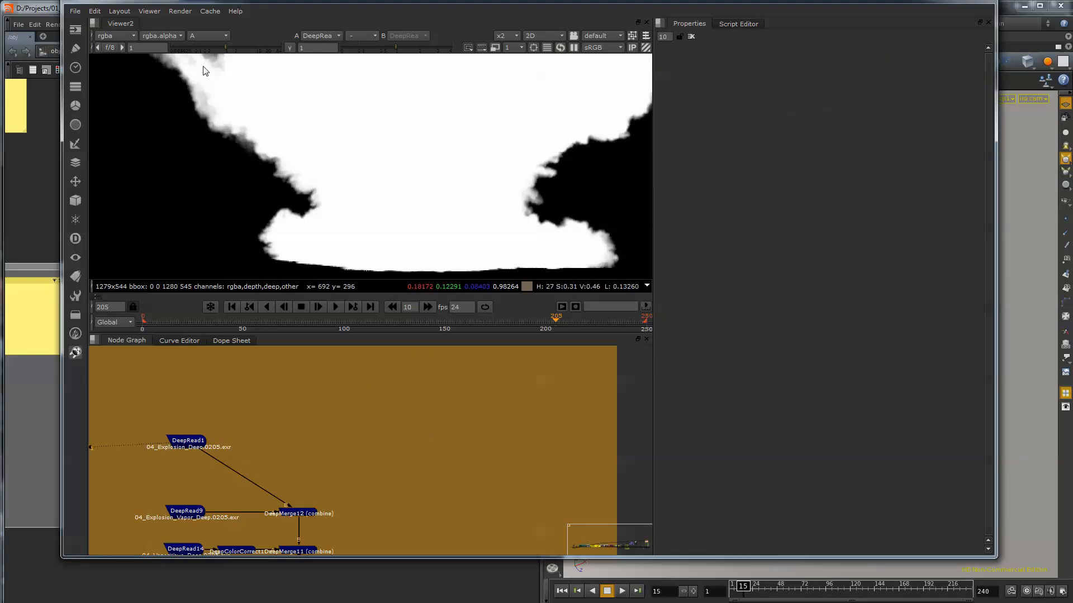
Open the properties of DeepMerge3 in the 05 Debris backdrop and check its operation setting.
scroll(378, 445, "down", 5)
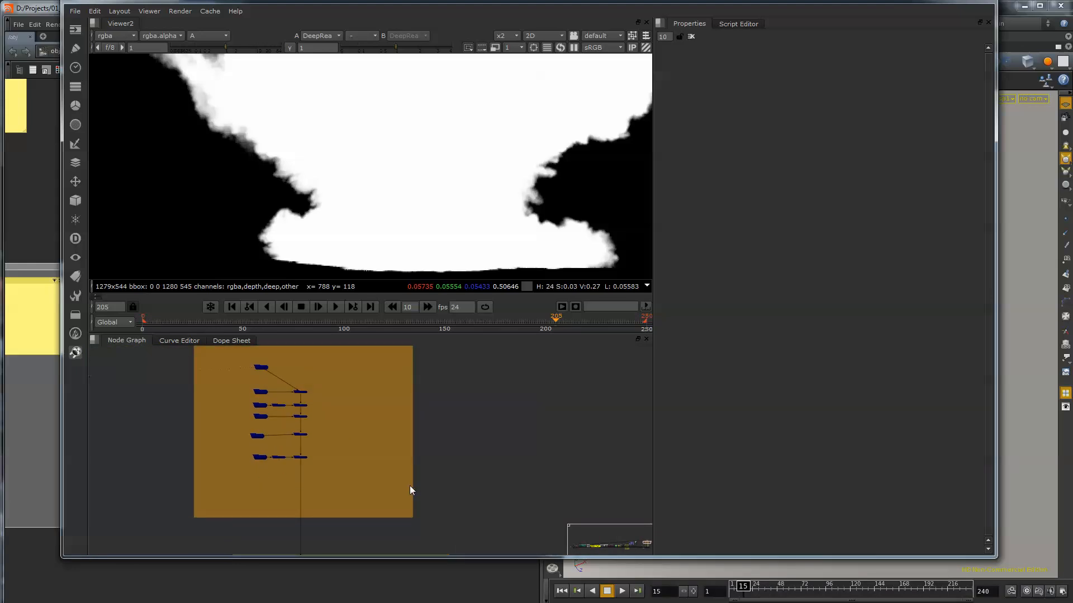
scroll(407, 492, "down", 3)
middle_click_drag(435, 484, 435, 374)
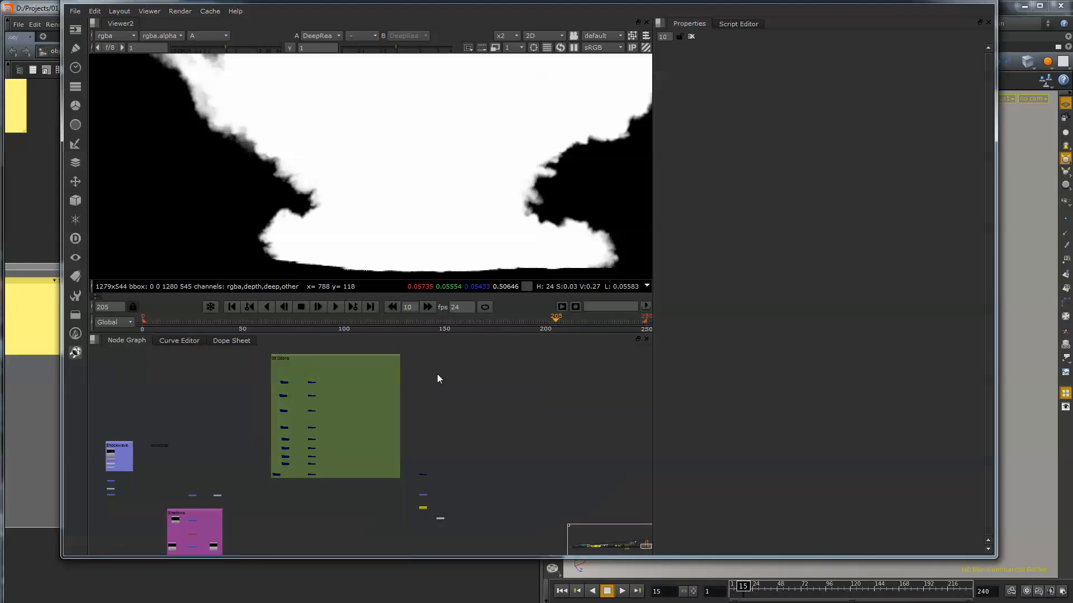
scroll(321, 414, "up", 5)
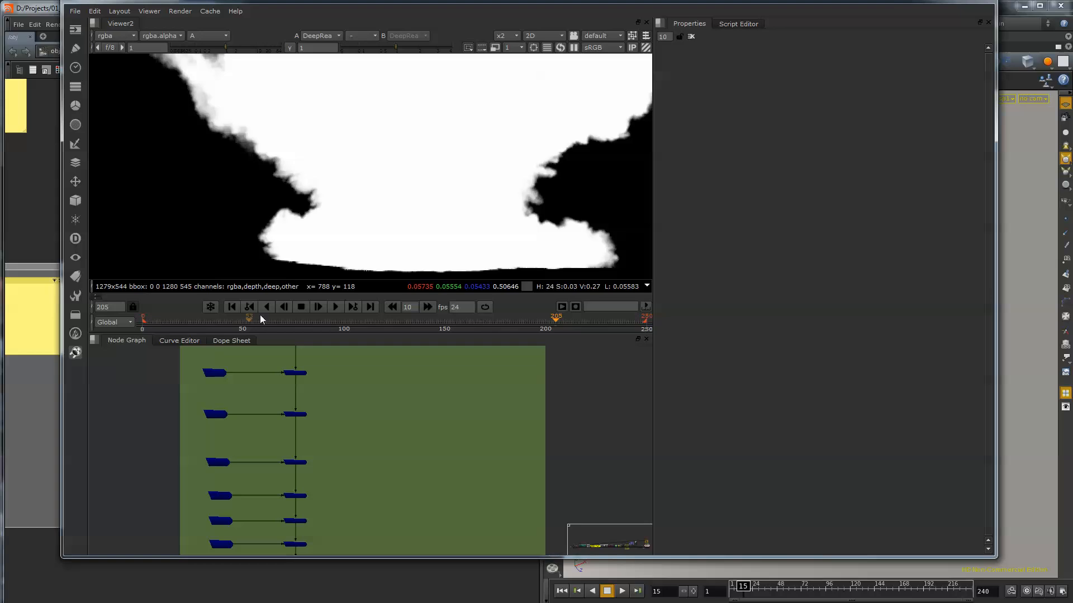
scroll(299, 452, "up", 4)
double_click(314, 352)
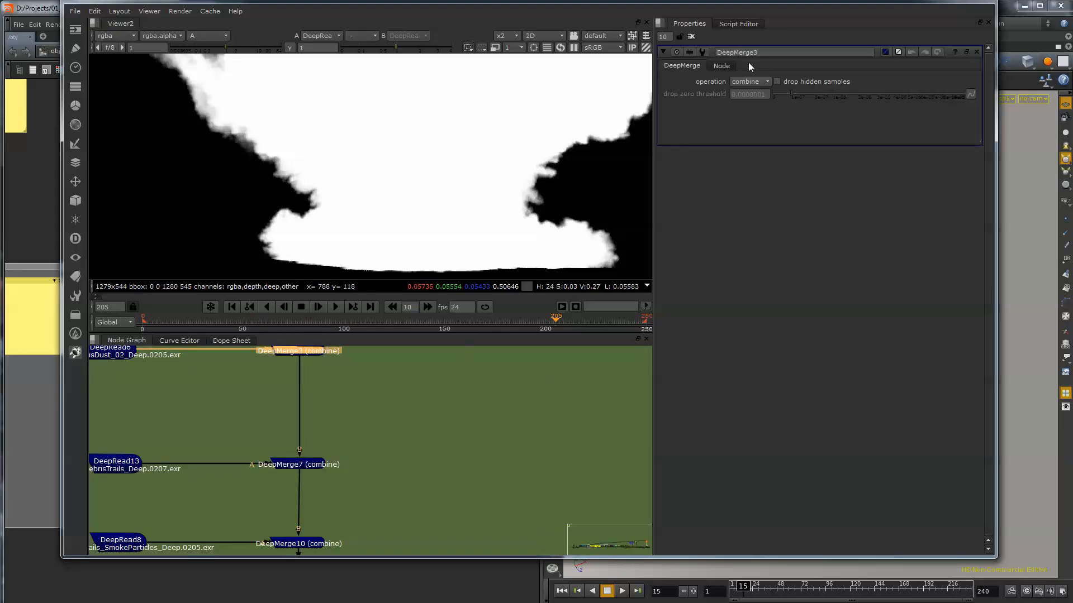
left_click(751, 83)
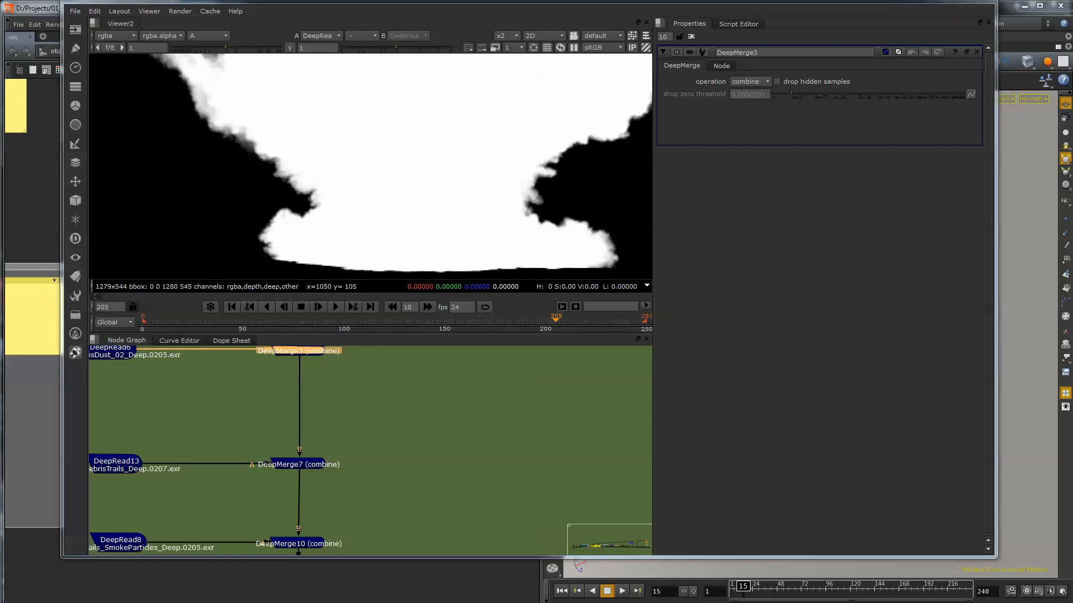
Switch to Houdini and examine the DCM filename, output picture and deep resolver settings of the 04_Explosion Mantra node.
key("alt+Tab")
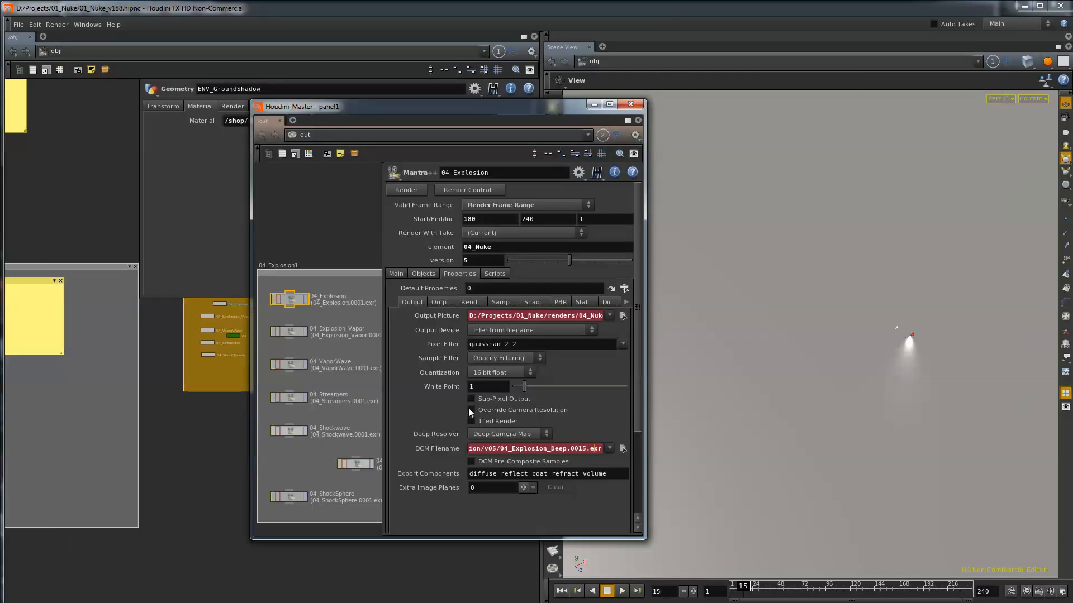
left_click_drag(493, 449, 552, 544)
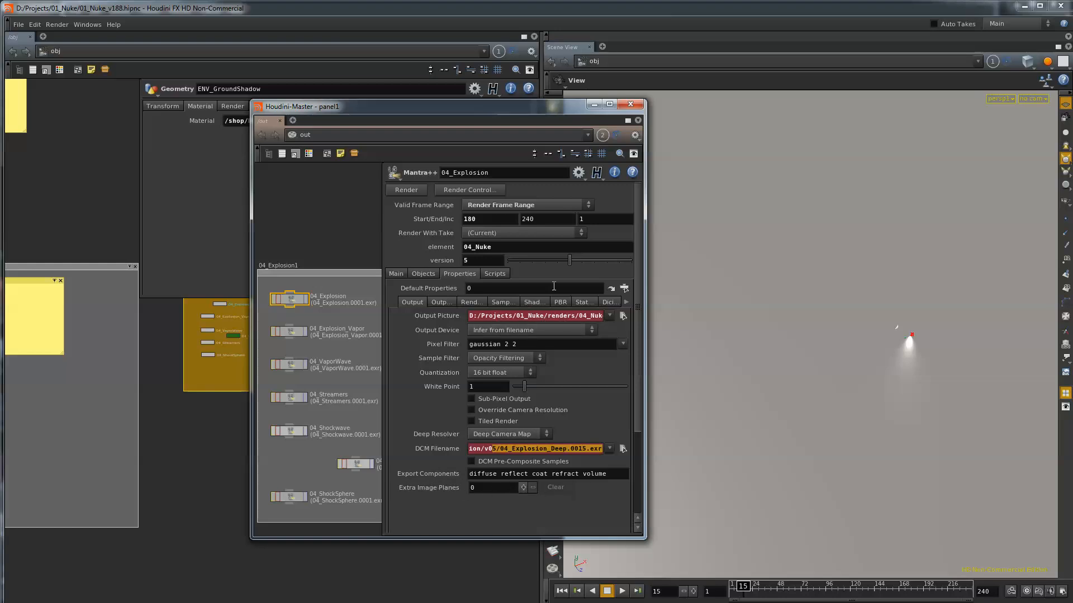
left_click_drag(491, 316, 592, 317)
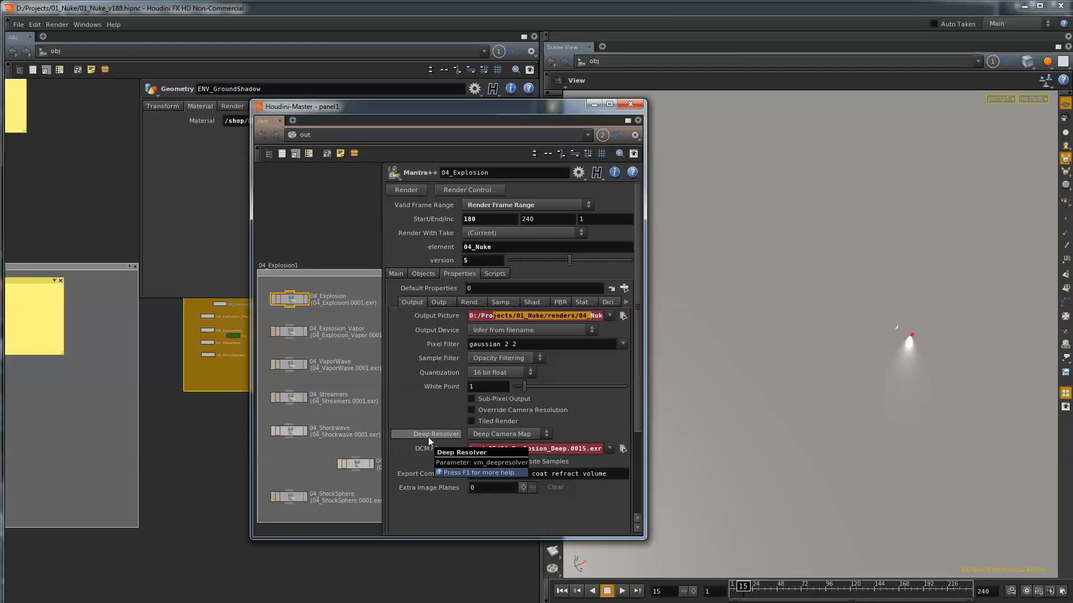
left_click(18, 25)
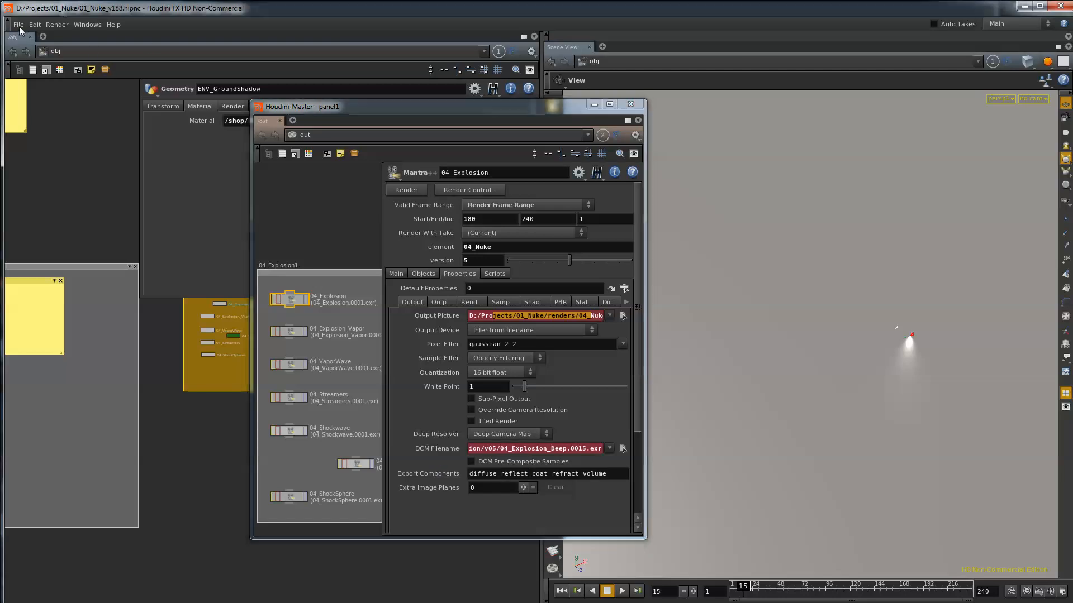